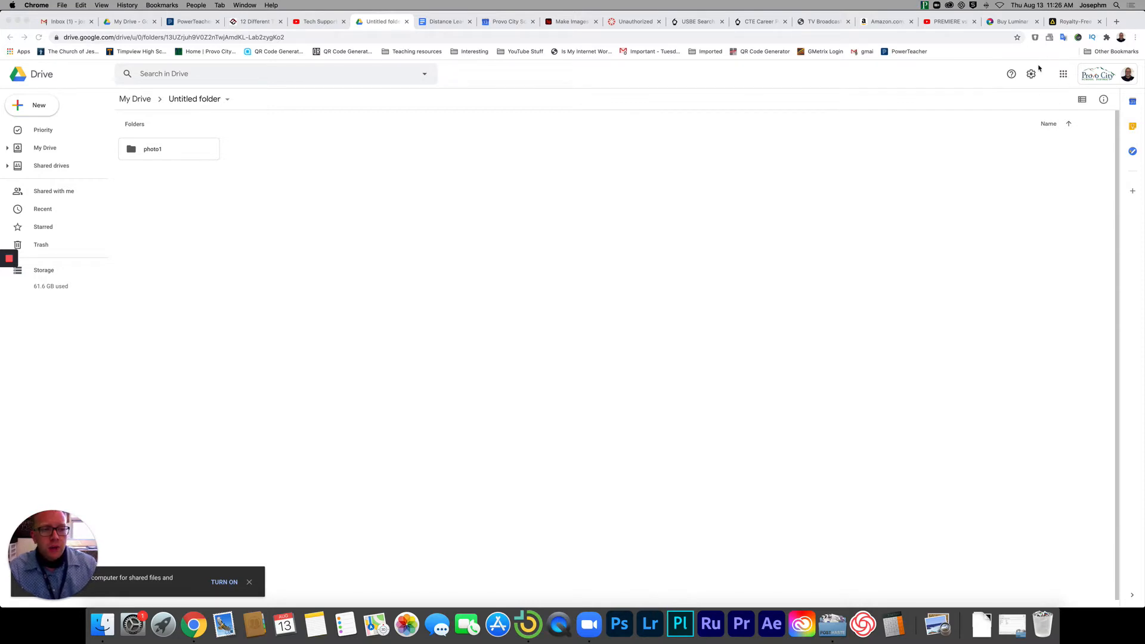
Circle the Google apps launcher in red with the annotation pen, then display the list of Google apps.
key("ctrl+shift+d")
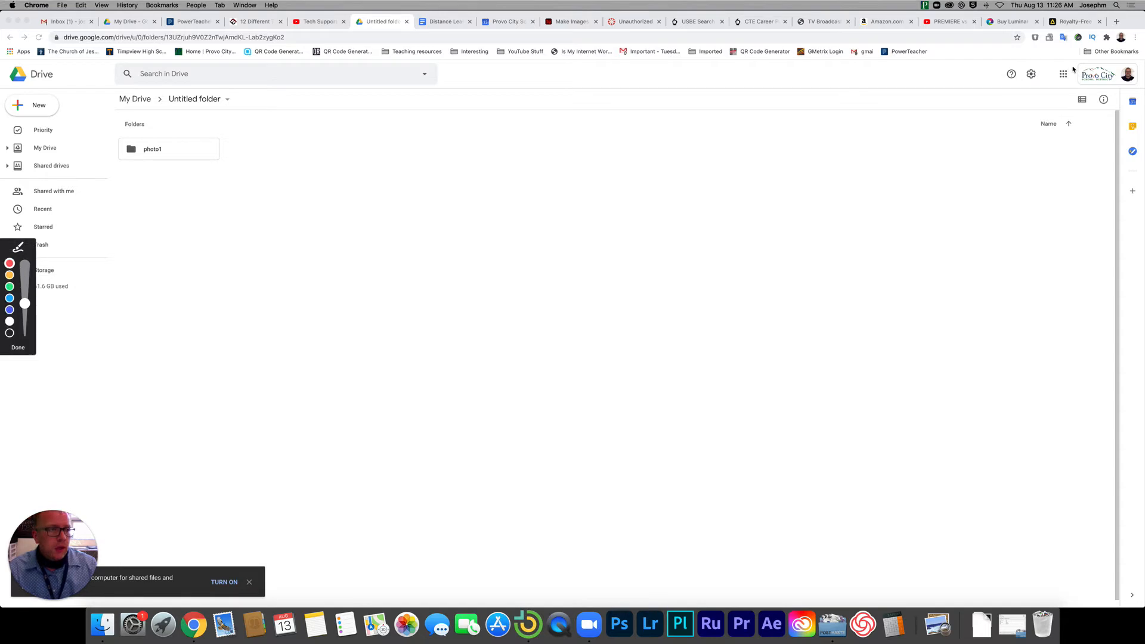
mouse_move(1073, 67)
left_mouse_down()
mouse_move(1048, 76)
mouse_move(1071, 64)
mouse_move(1067, 87)
mouse_move(1049, 69)
mouse_move(1076, 63)
mouse_move(1086, 93)
left_mouse_up()
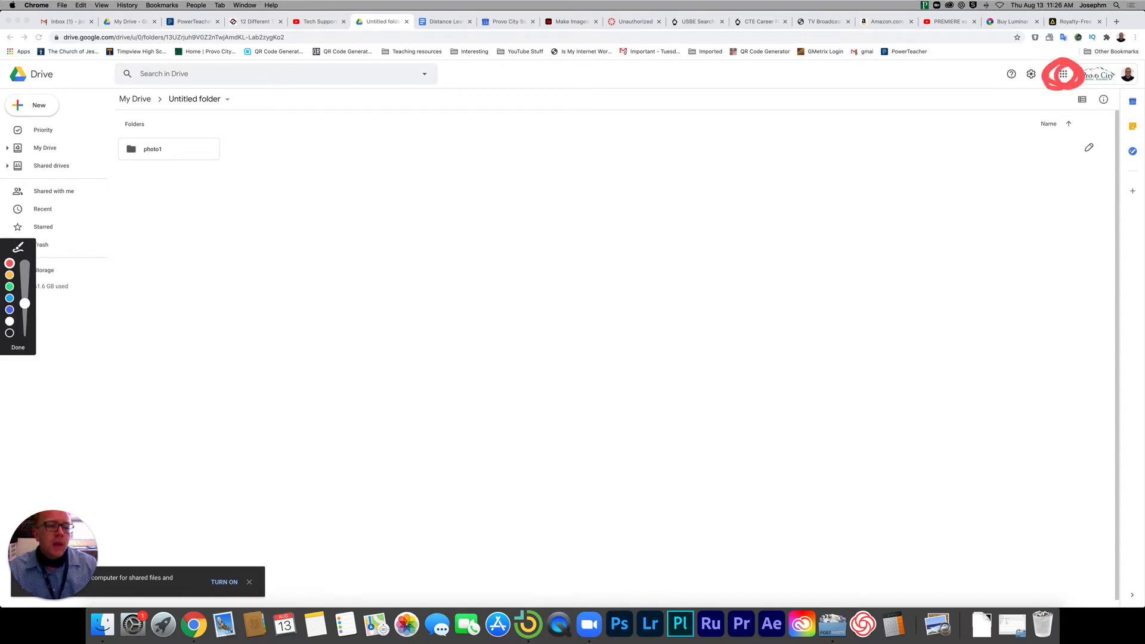
key("ctrl+shift+d")
left_click(1063, 79)
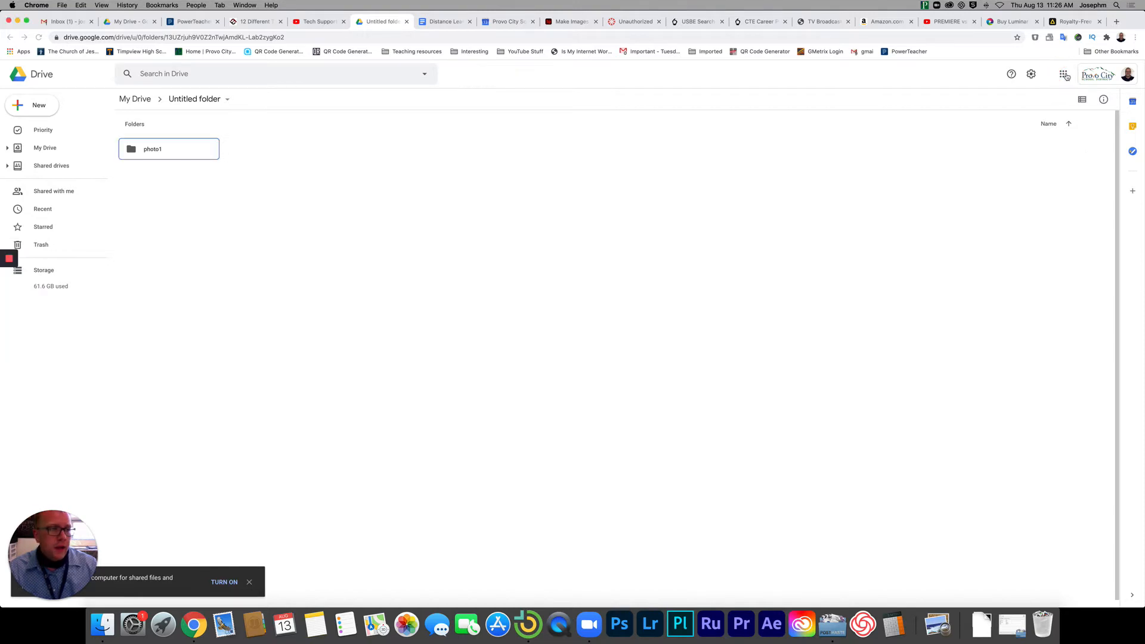
left_click(1063, 80)
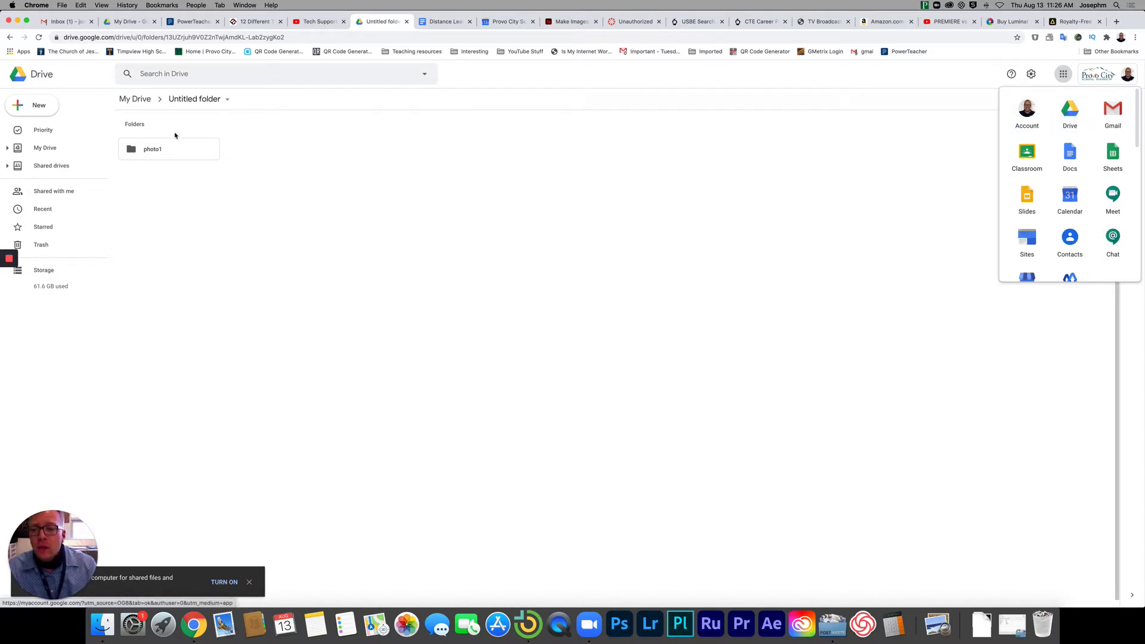
Create a folder named "Video productions 1" inside Untitled folder and open it.
right_click(297, 159)
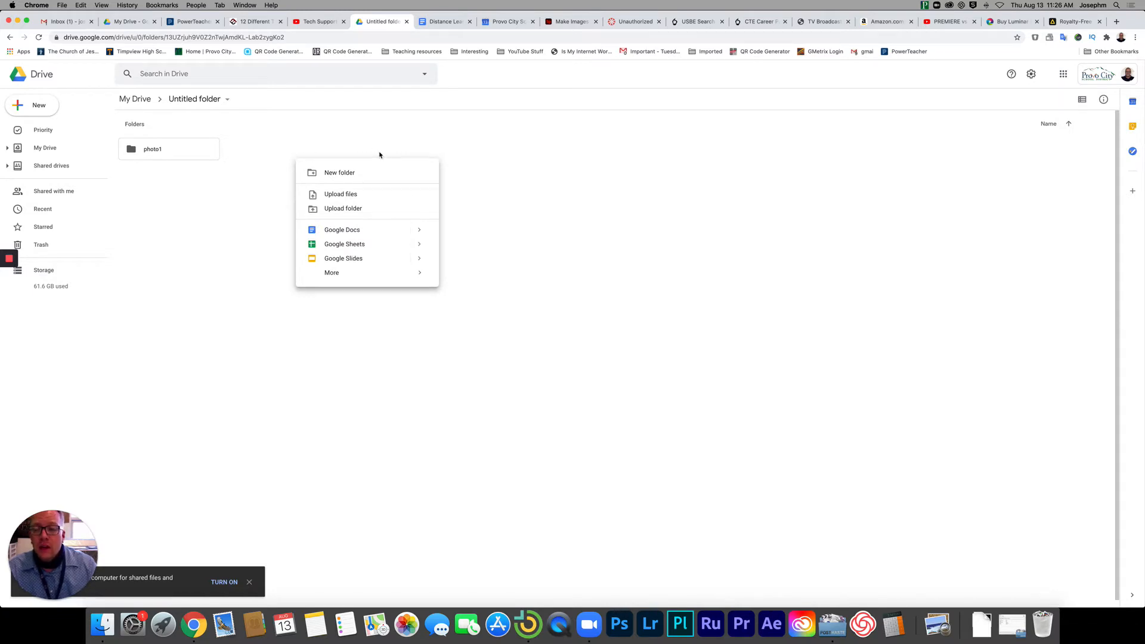
left_click(351, 171)
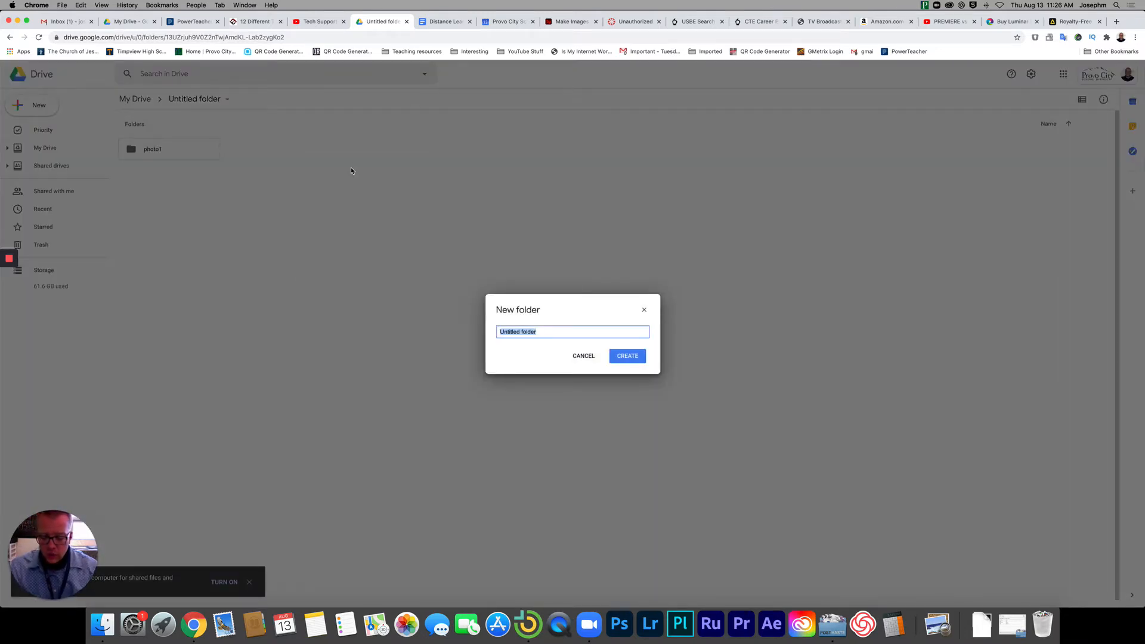
type("Video p")
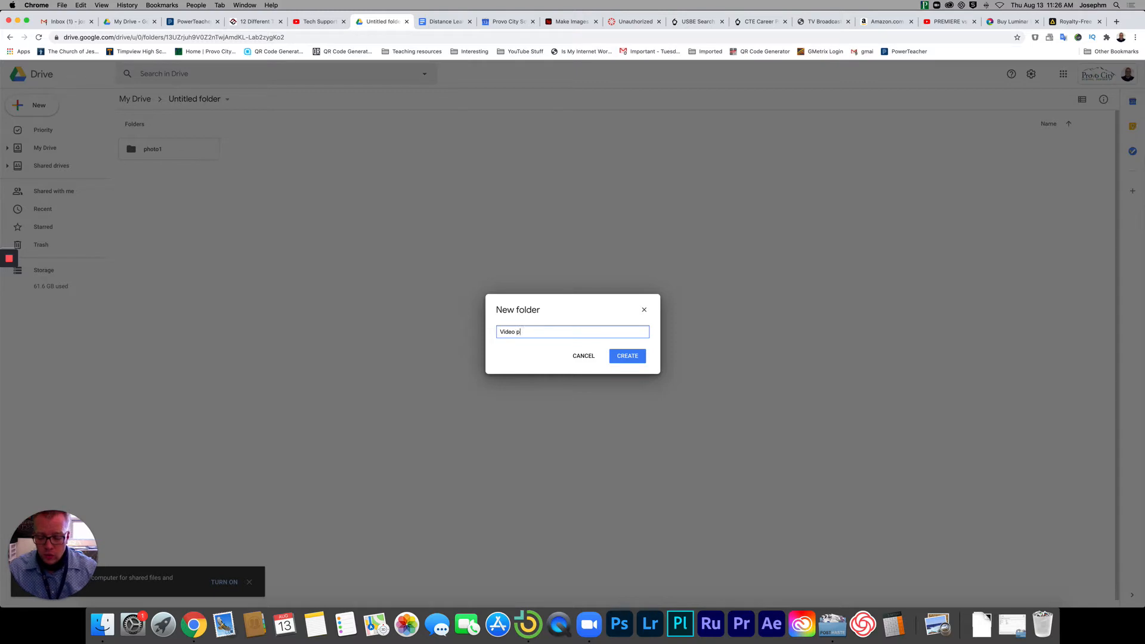
type("roductions ")
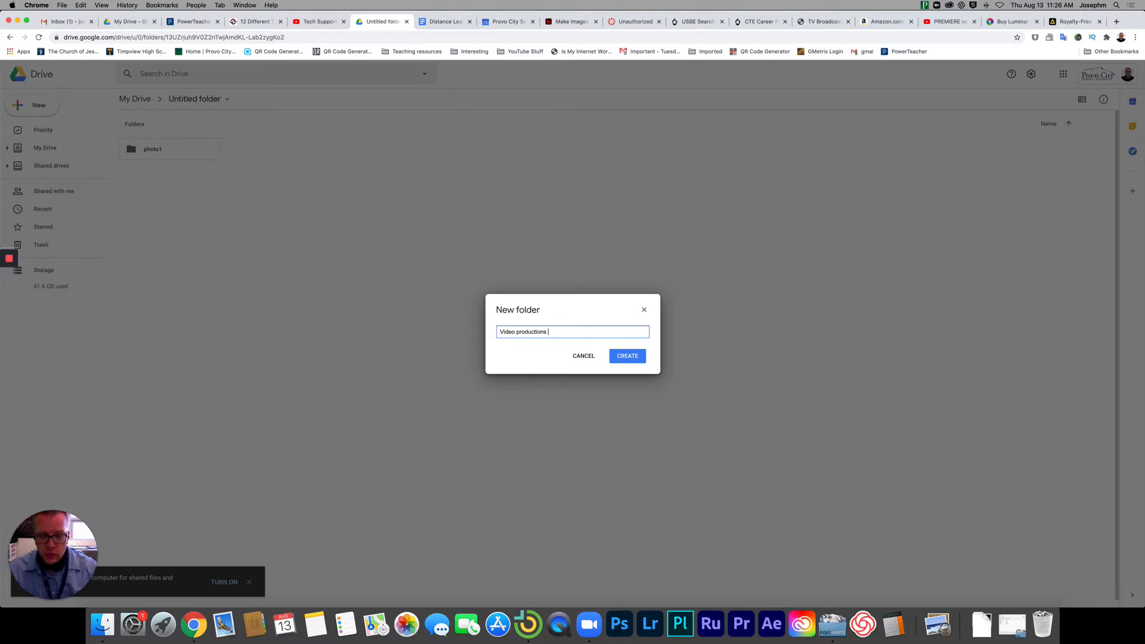
type("1")
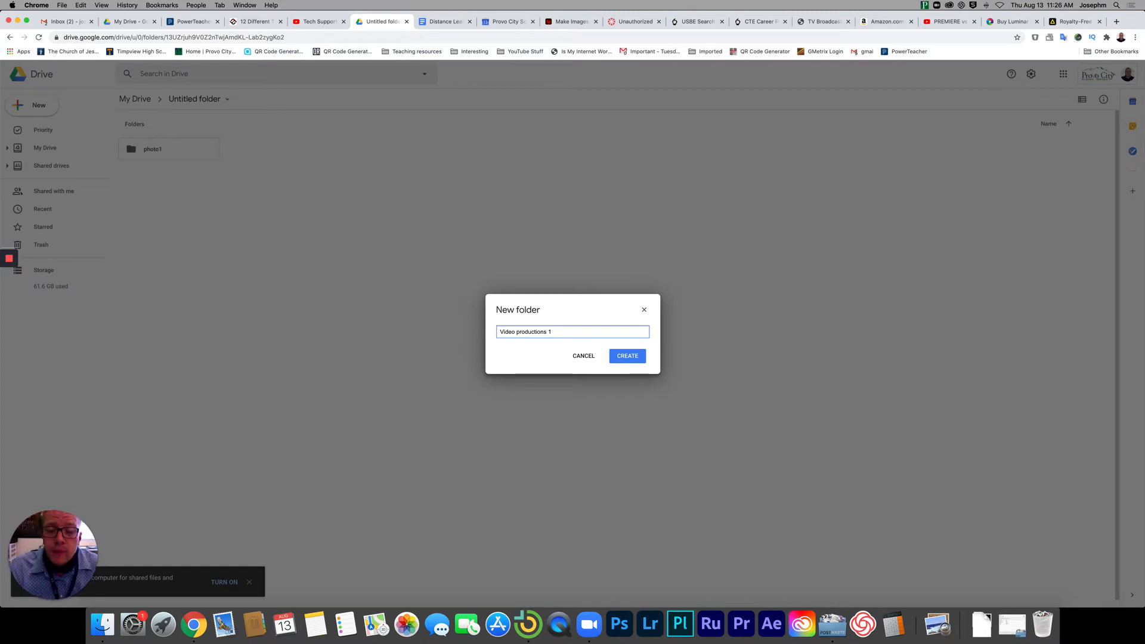
left_click(632, 359)
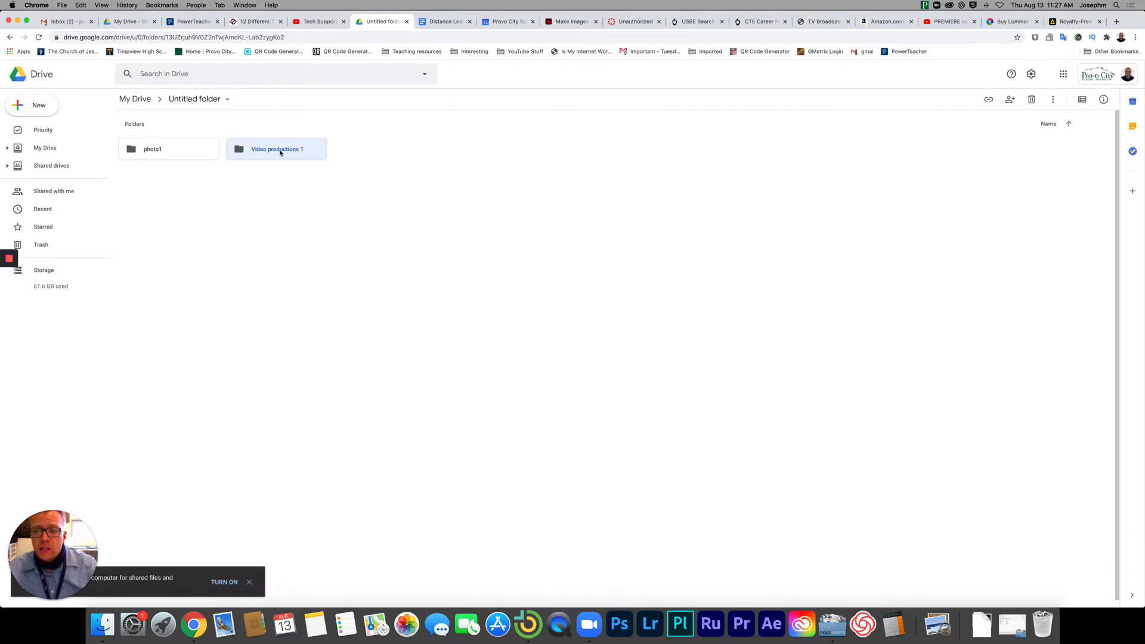
double_click(281, 153)
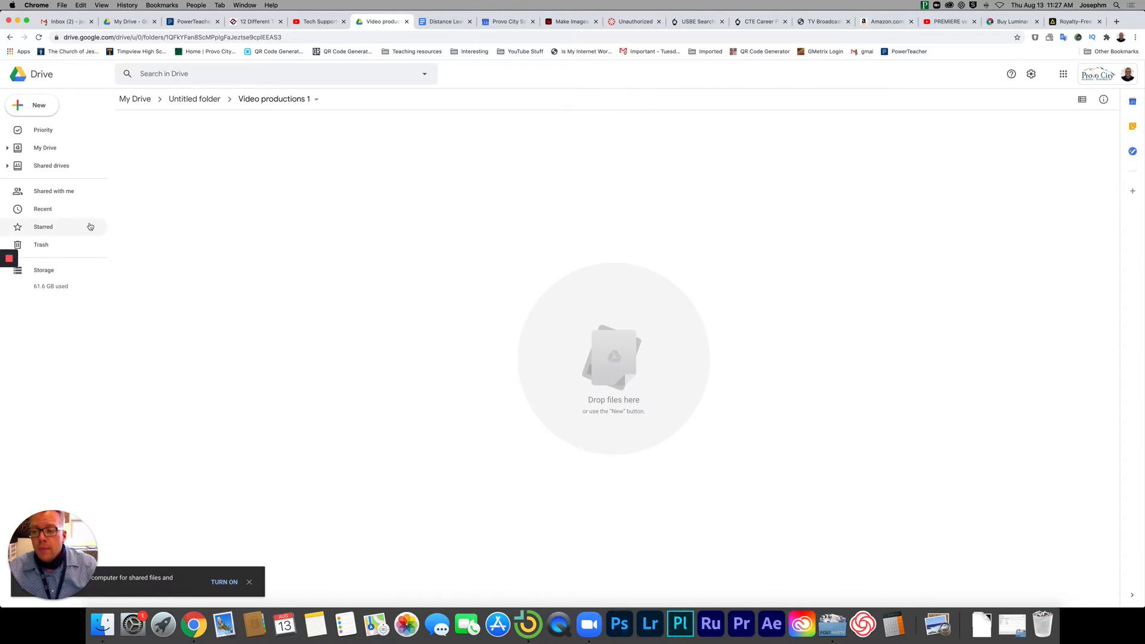
mouse_move(10, 260)
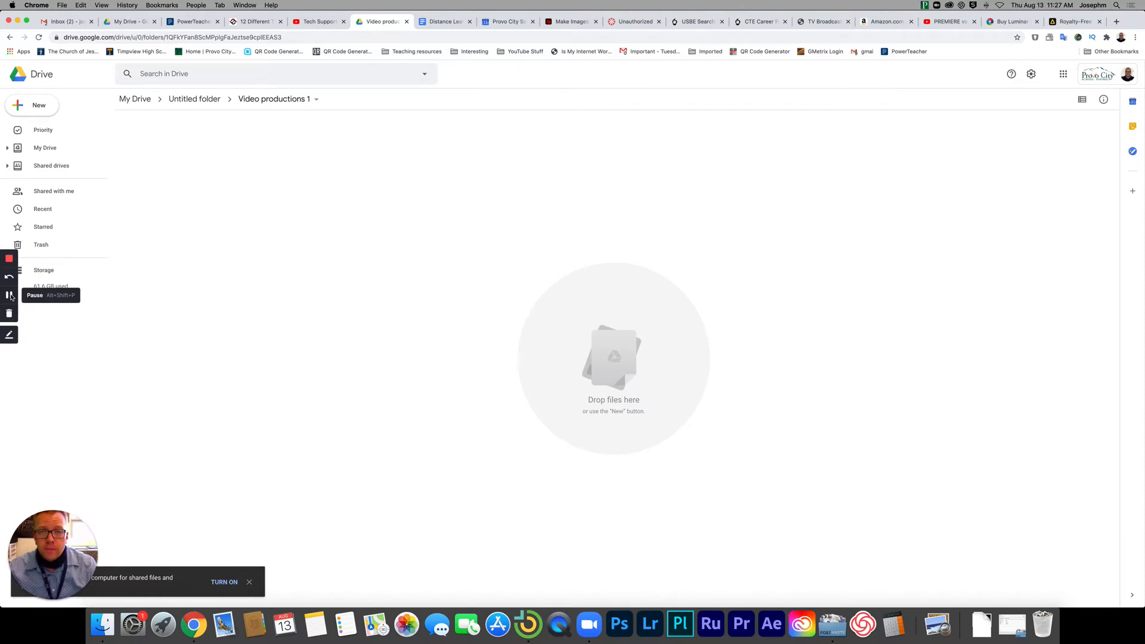
left_click(11, 296)
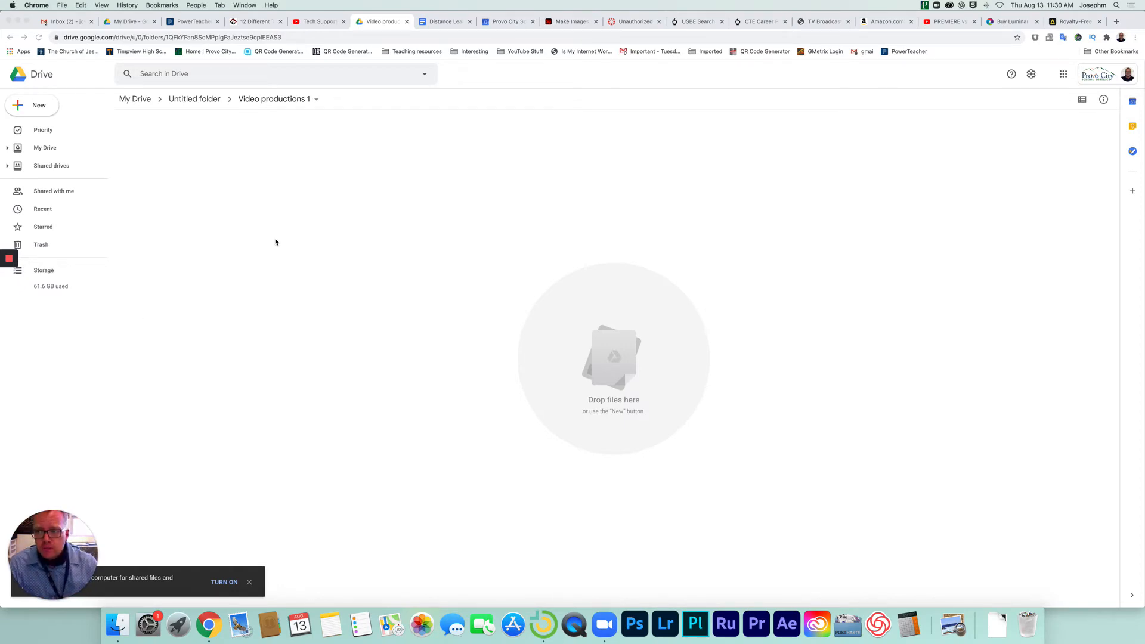
Create a subfolder named "Final video" inside the Video productions 1 folder.
right_click(270, 166)
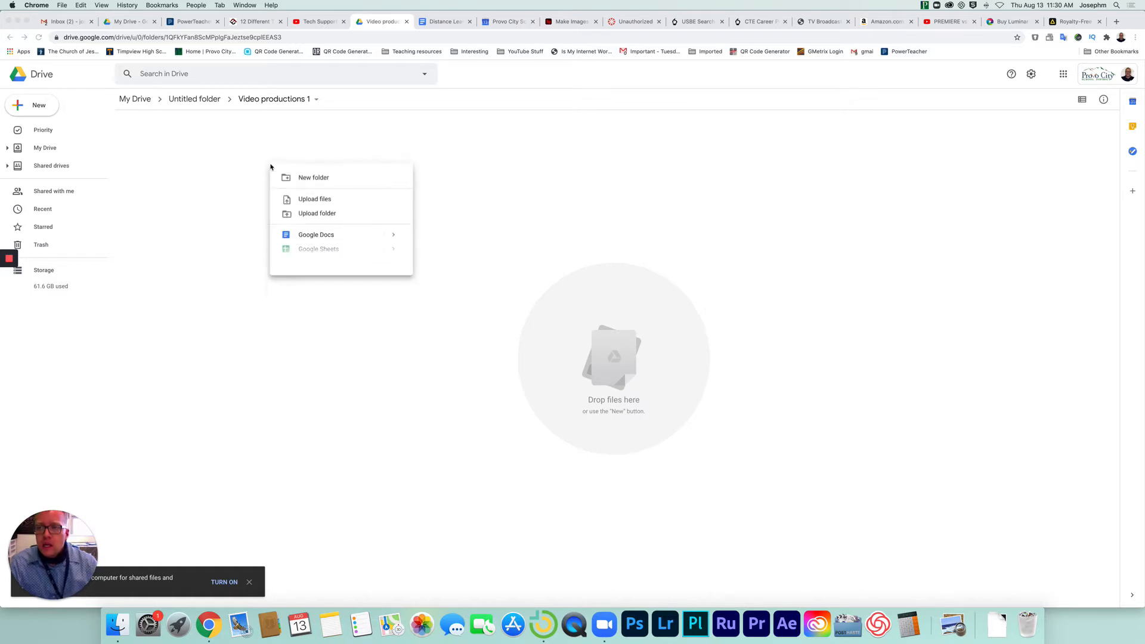
left_click(307, 179)
type("Final")
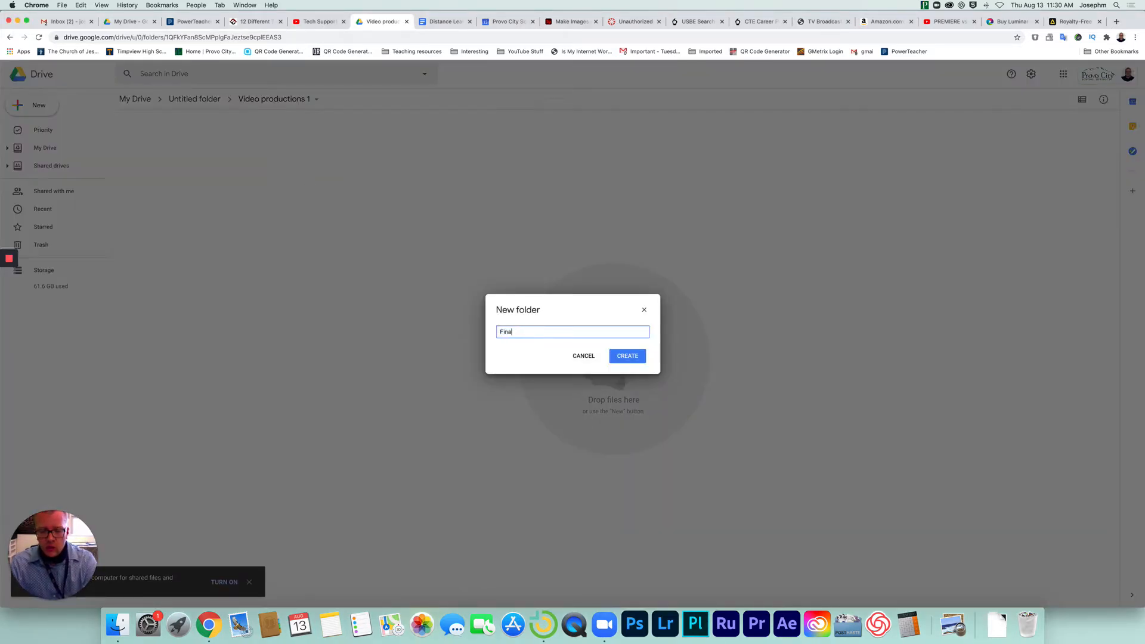
type(" video")
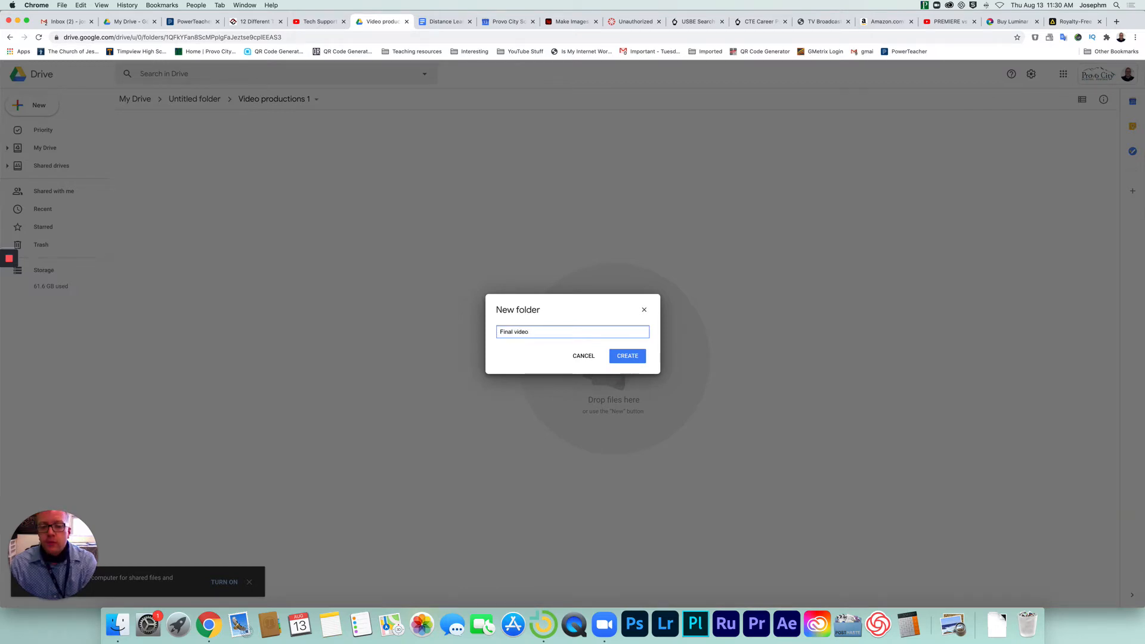
key("Return")
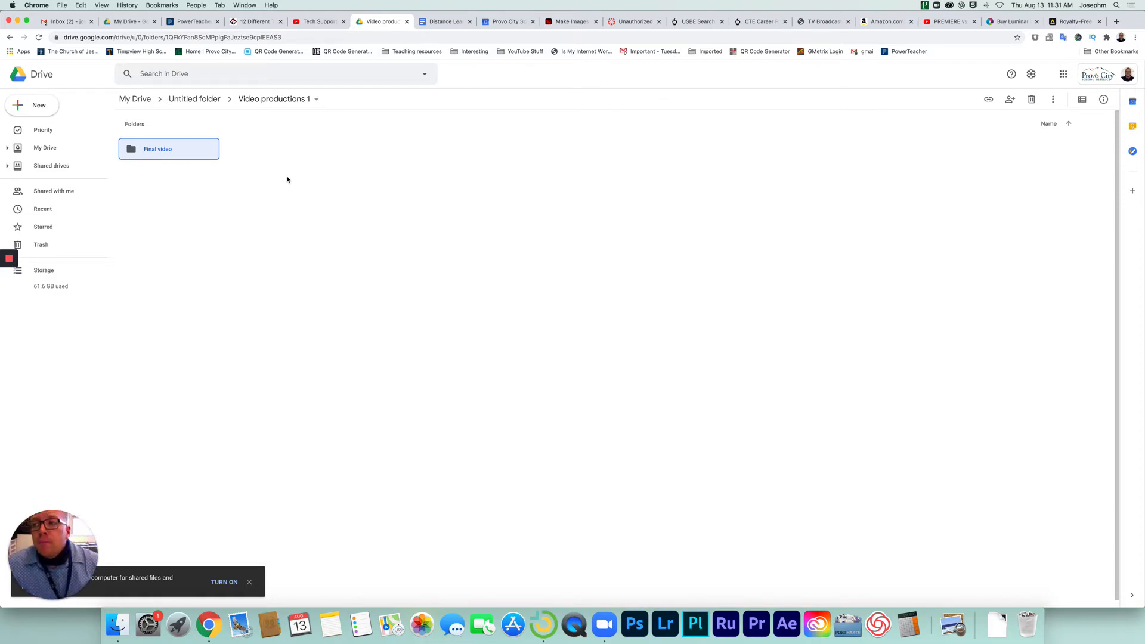
Add a subfolder named "Footage" to the Video productions 1 folder.
right_click(292, 167)
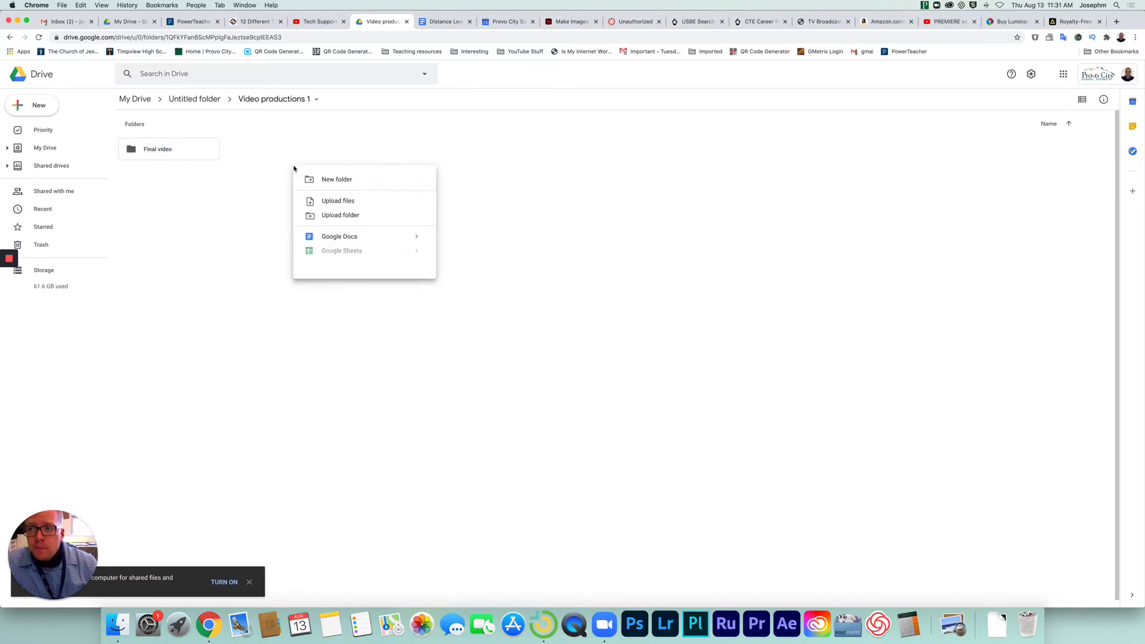
left_click(330, 180)
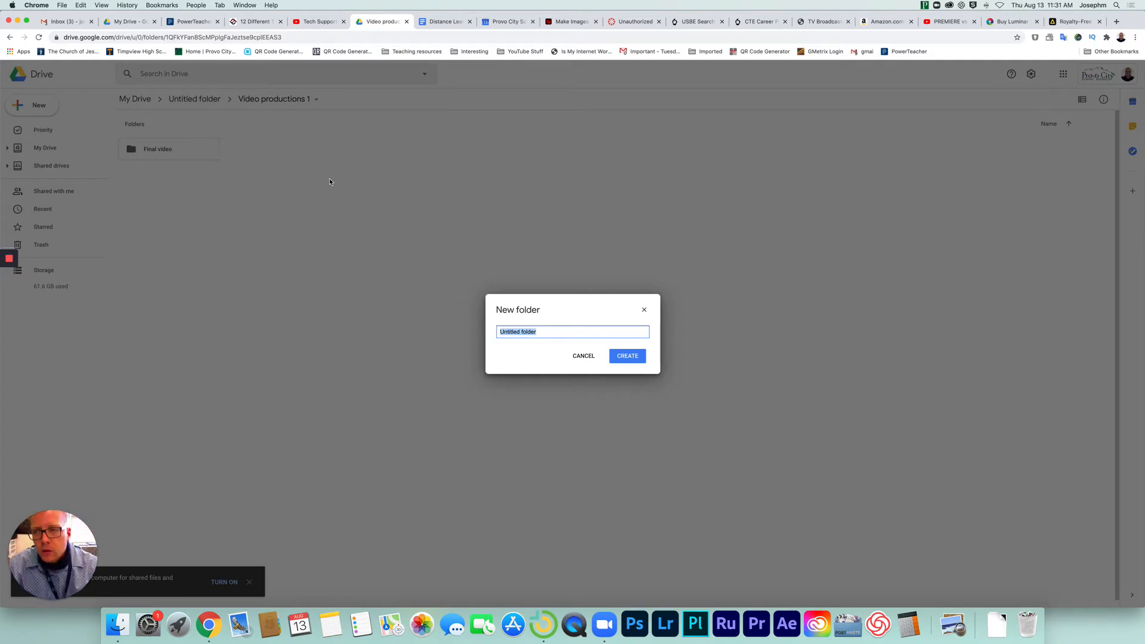
type("F")
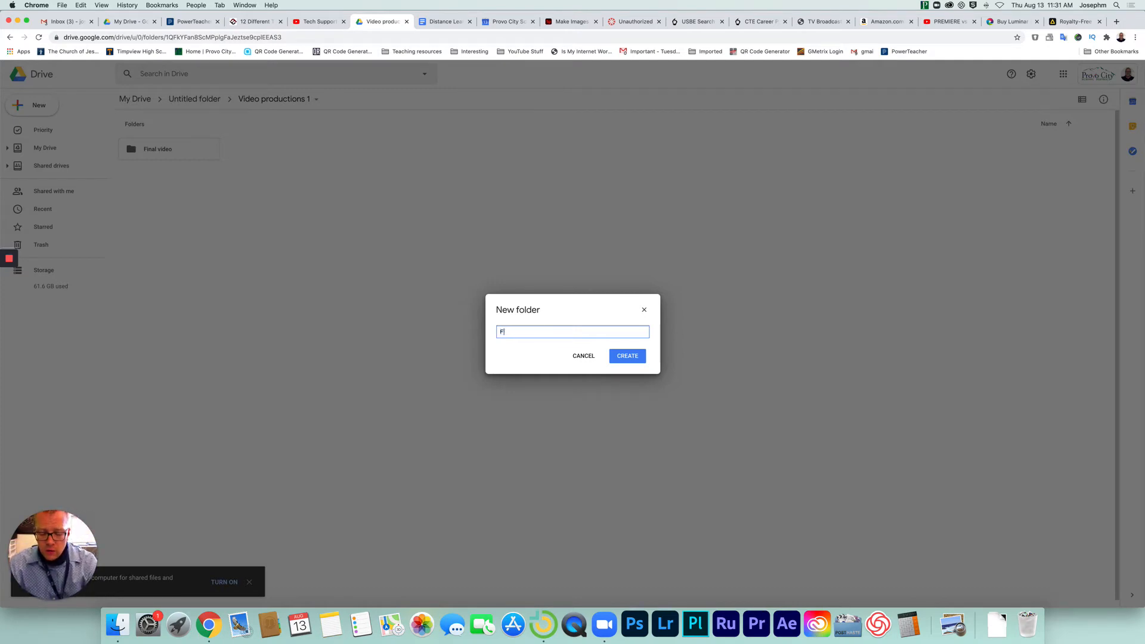
type("oota")
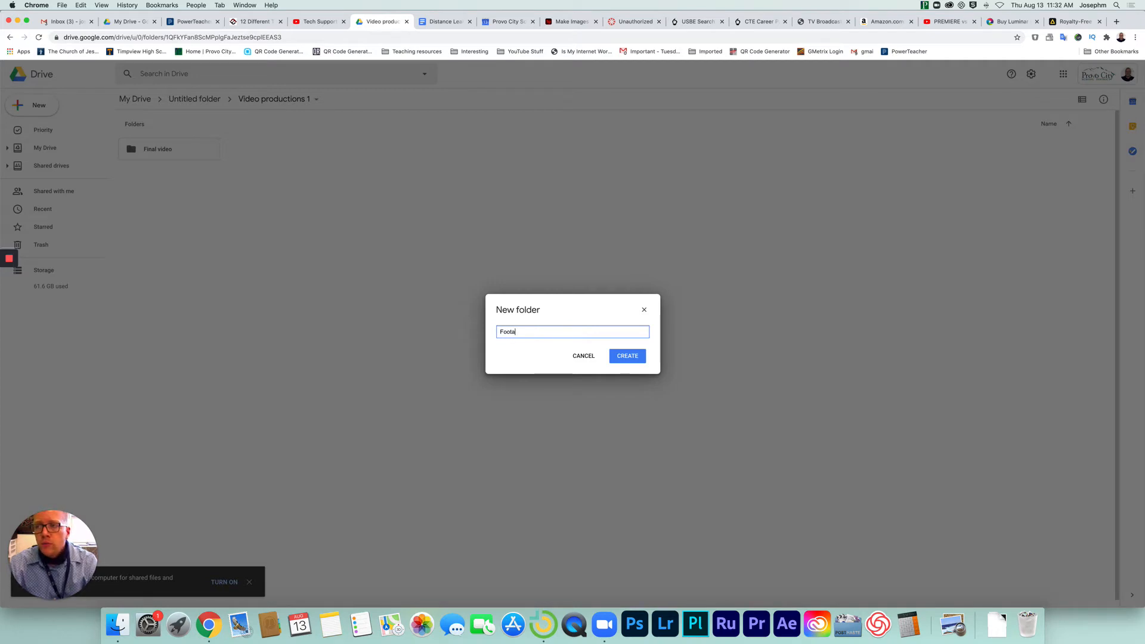
type("ge")
key("Return")
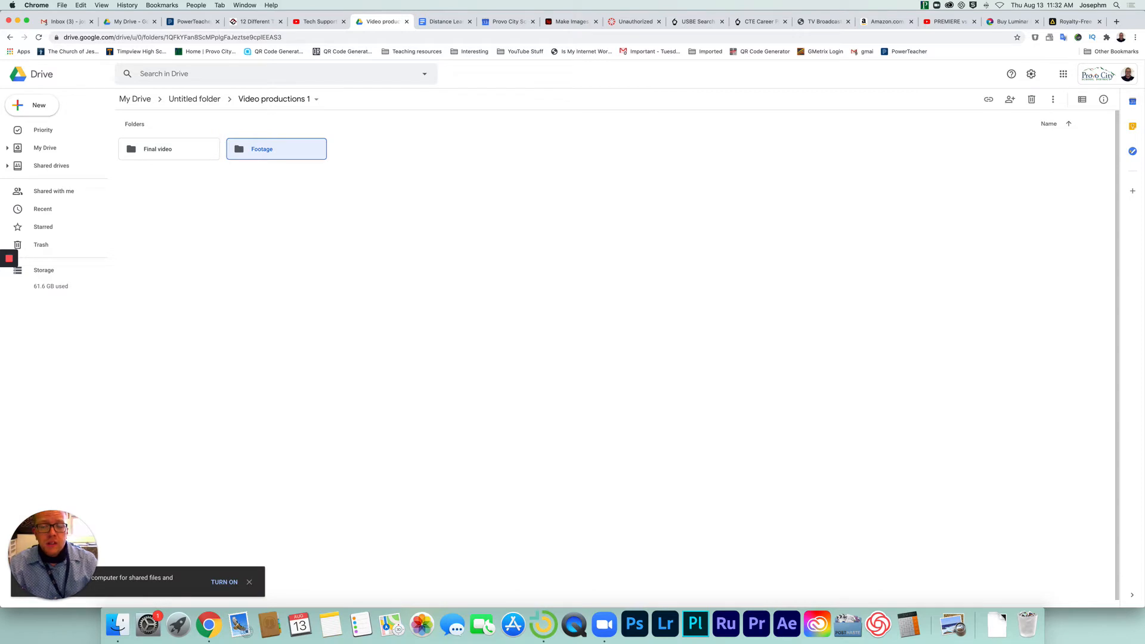
Add a subfolder named "Music" to the Video productions 1 folder.
right_click(350, 165)
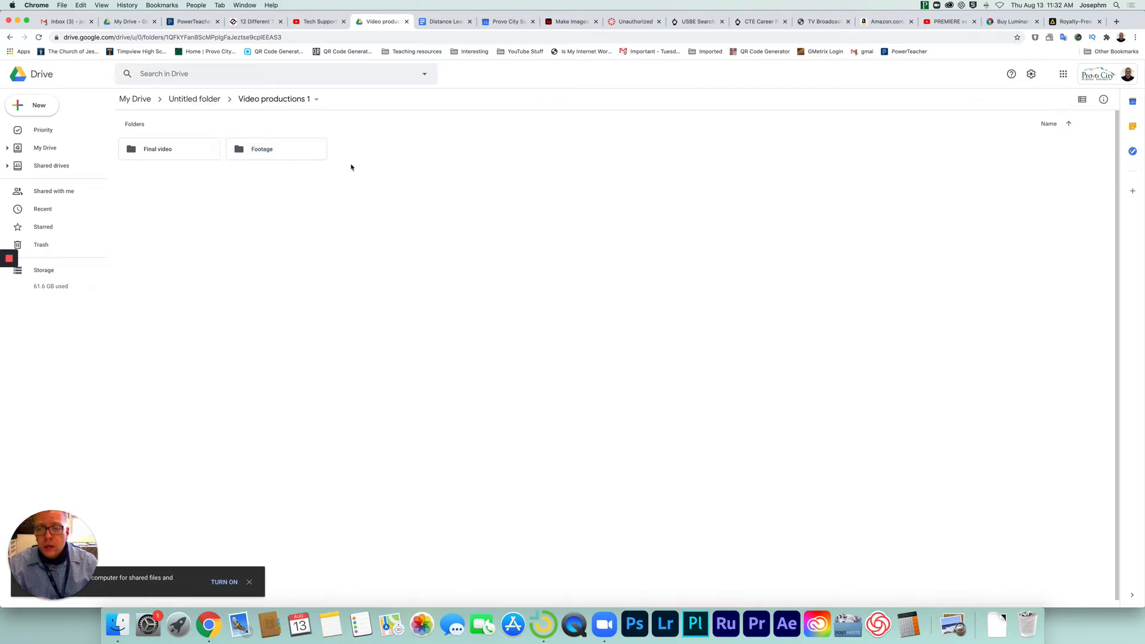
left_click(393, 178)
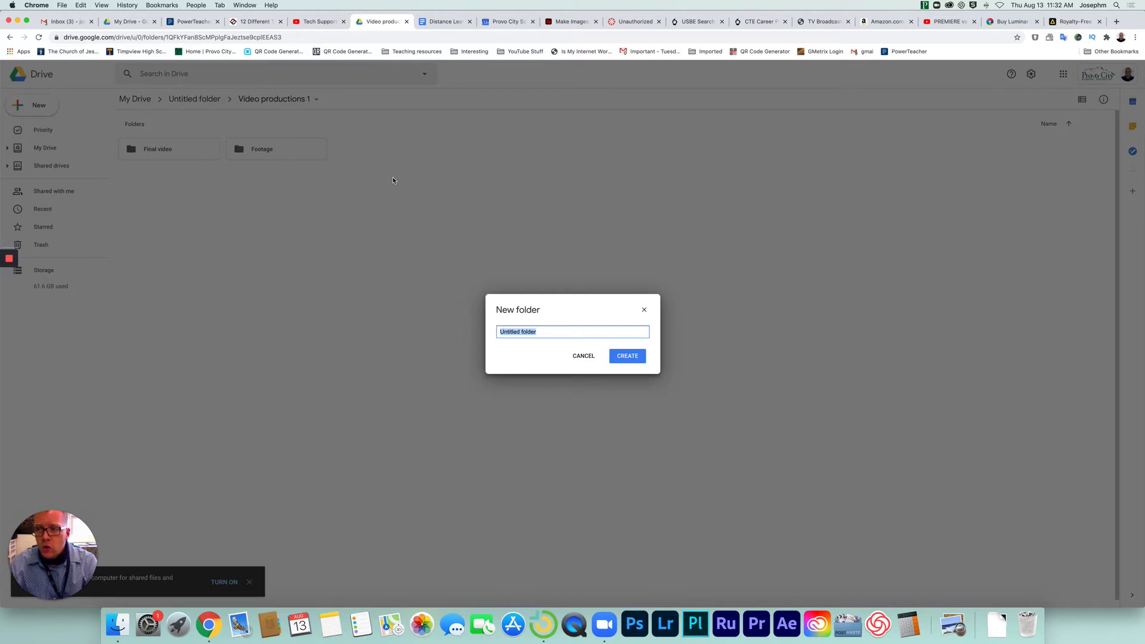
type("Music")
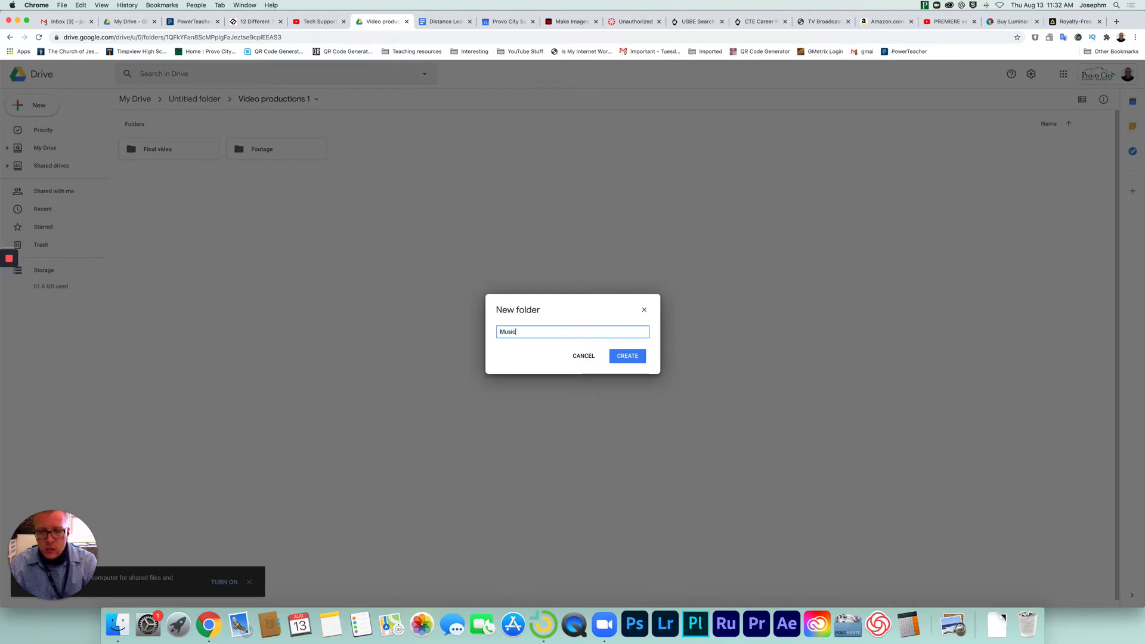
key("Return")
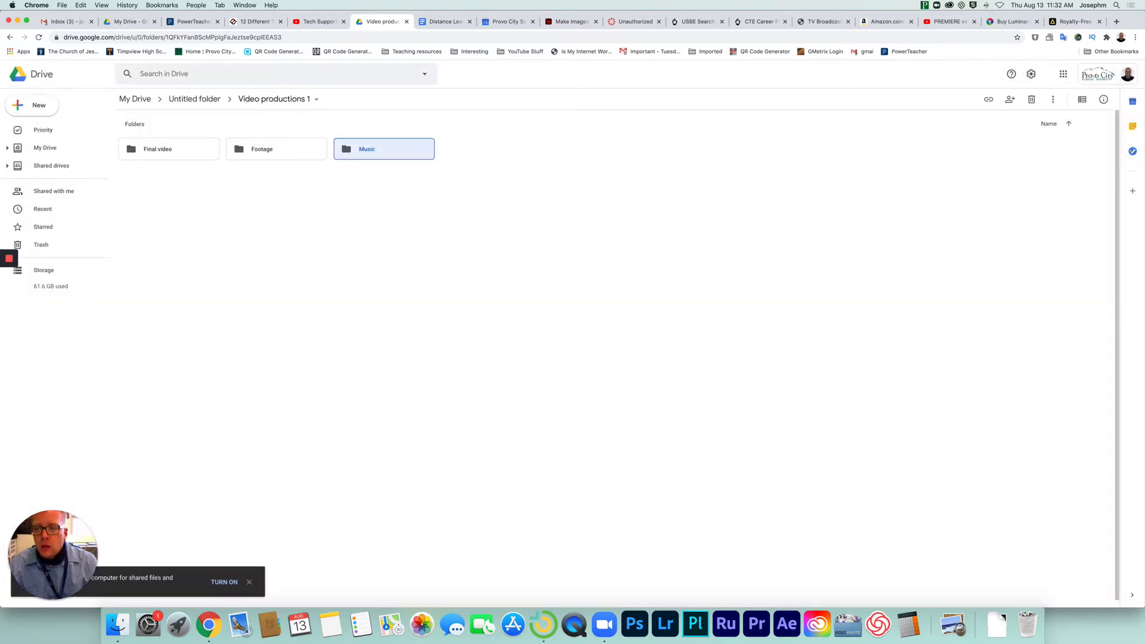
Add a subfolder named "Project" to the Video productions 1 folder.
right_click(404, 193)
left_click(449, 207)
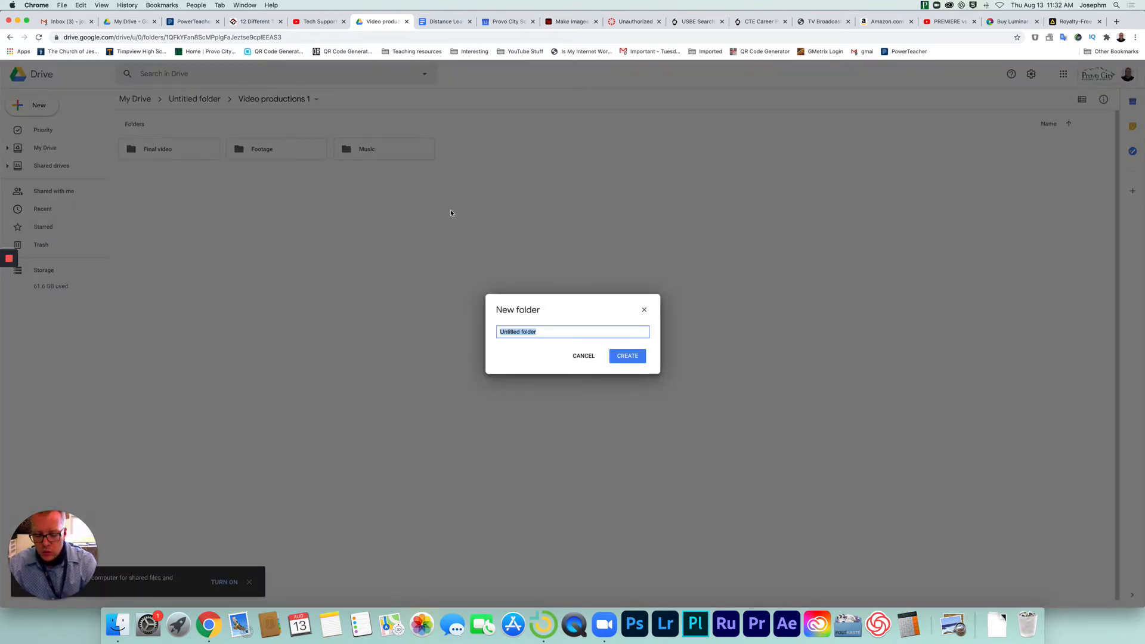
type("Project")
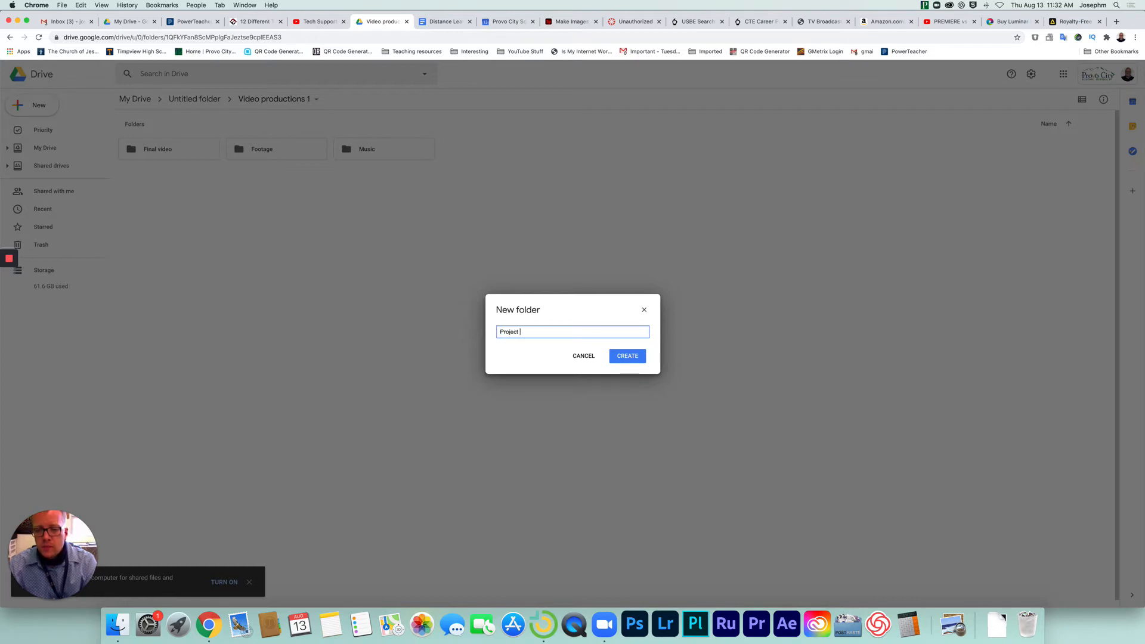
key("Return")
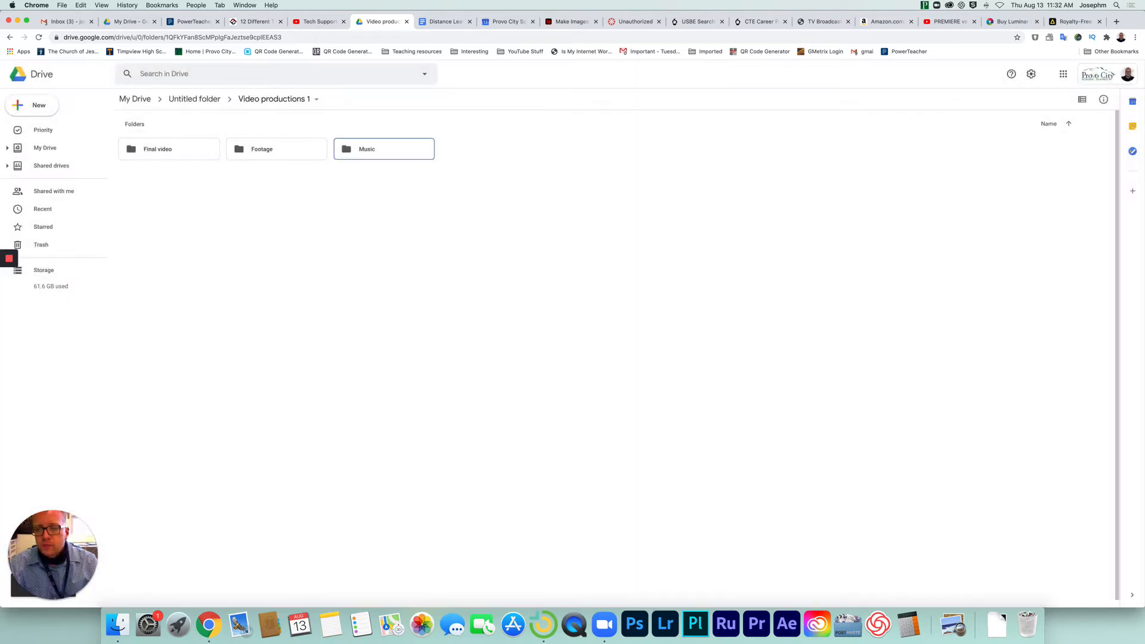
Add a subfolder named "Thumbnails" to the Video productions 1 folder.
right_click(426, 220)
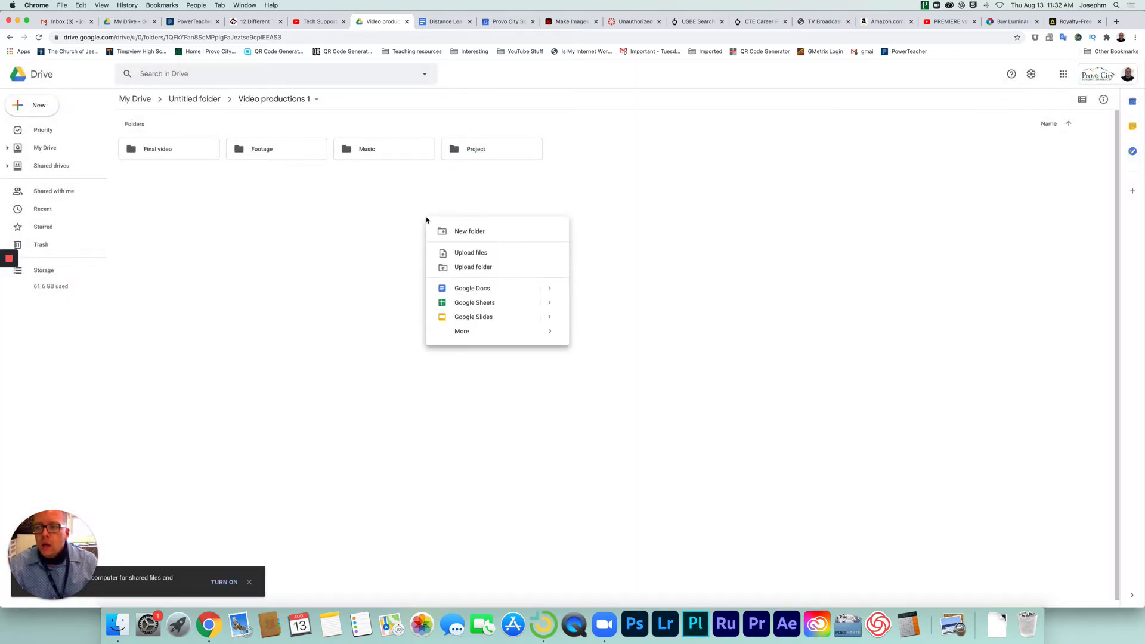
left_click(470, 232)
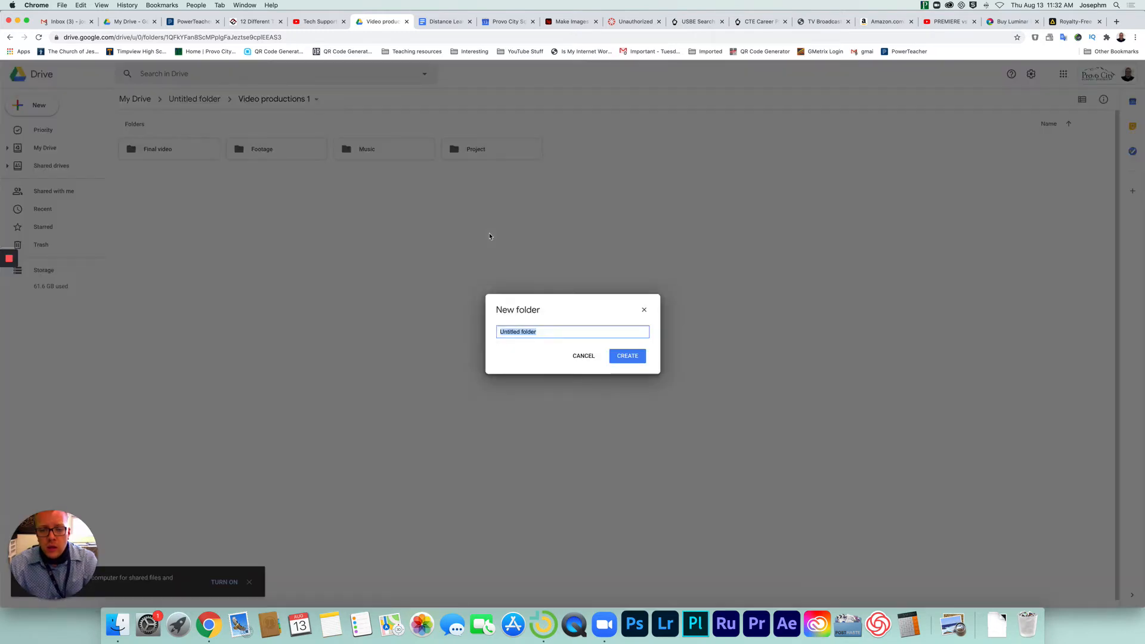
type("Thu")
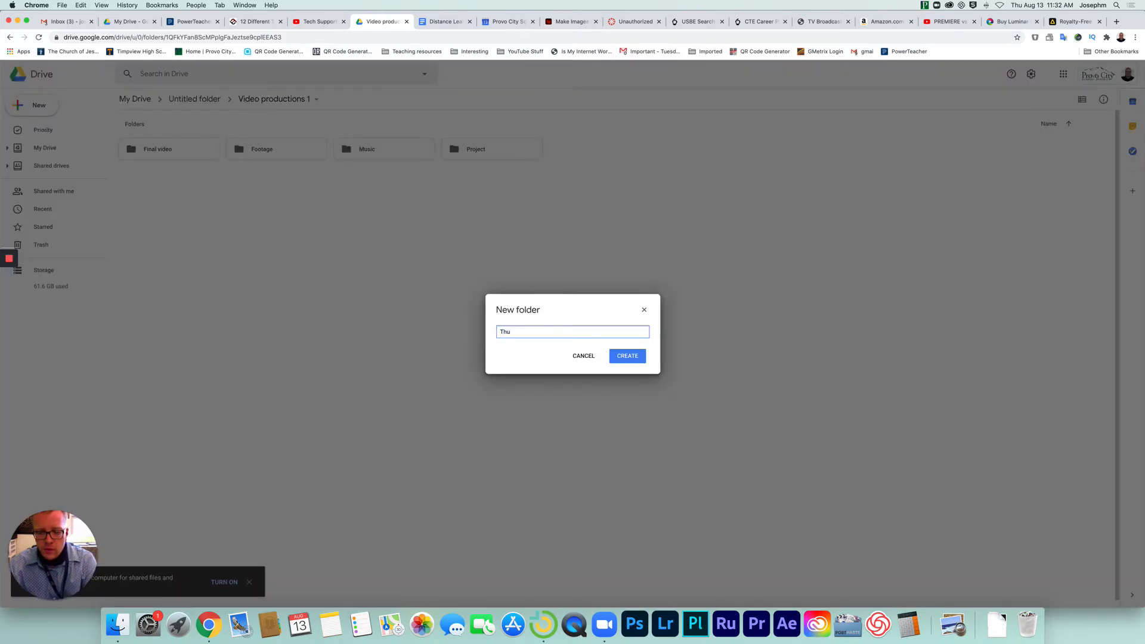
type("mbnails")
key("Return")
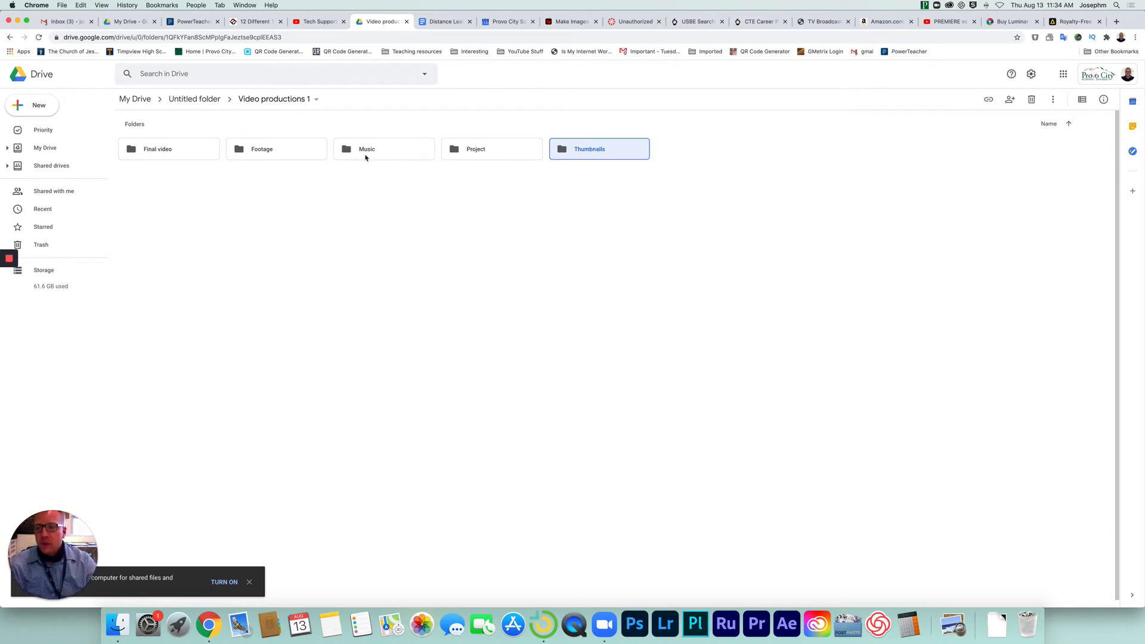
Open the Footage folder and add a subfolder named "Cameras".
left_click(283, 158)
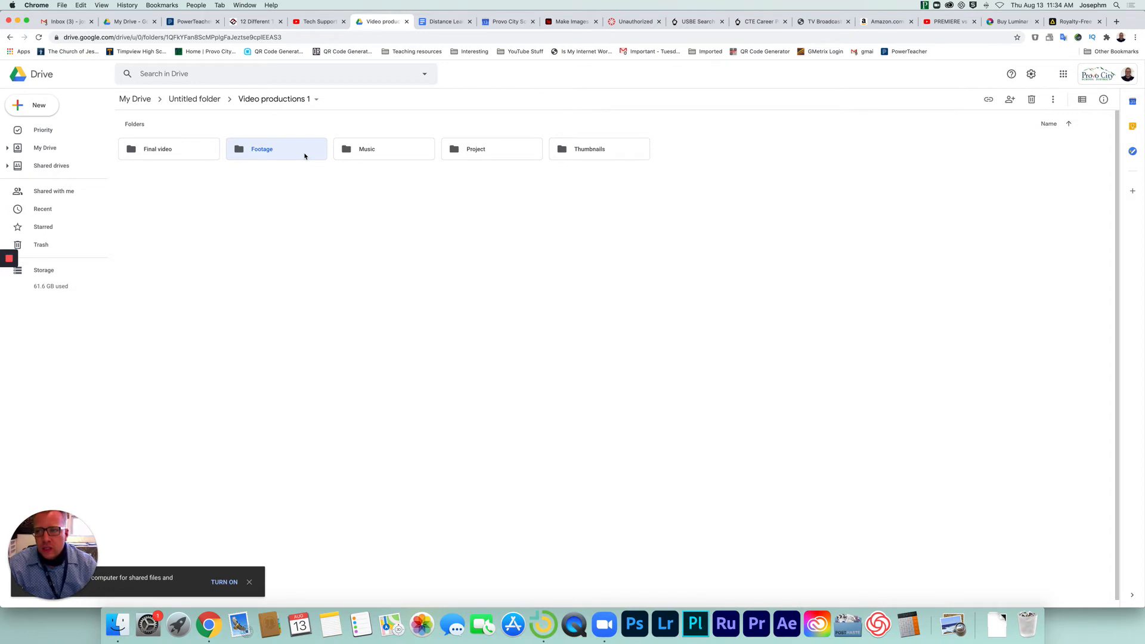
double_click(304, 156)
right_click(313, 161)
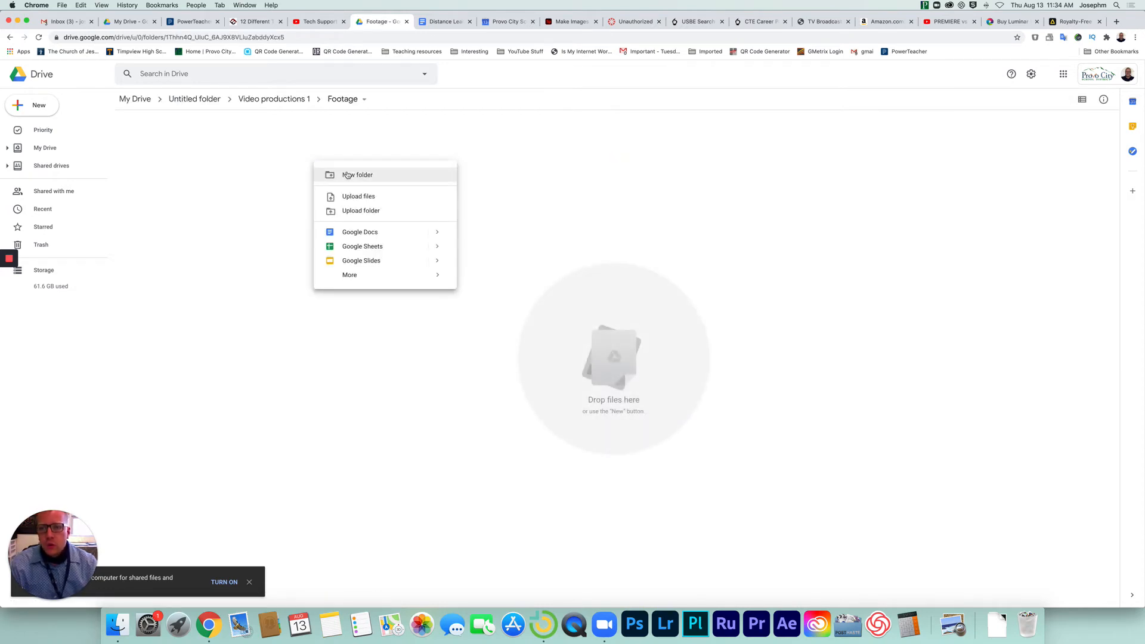
left_click(347, 175)
type("Cam")
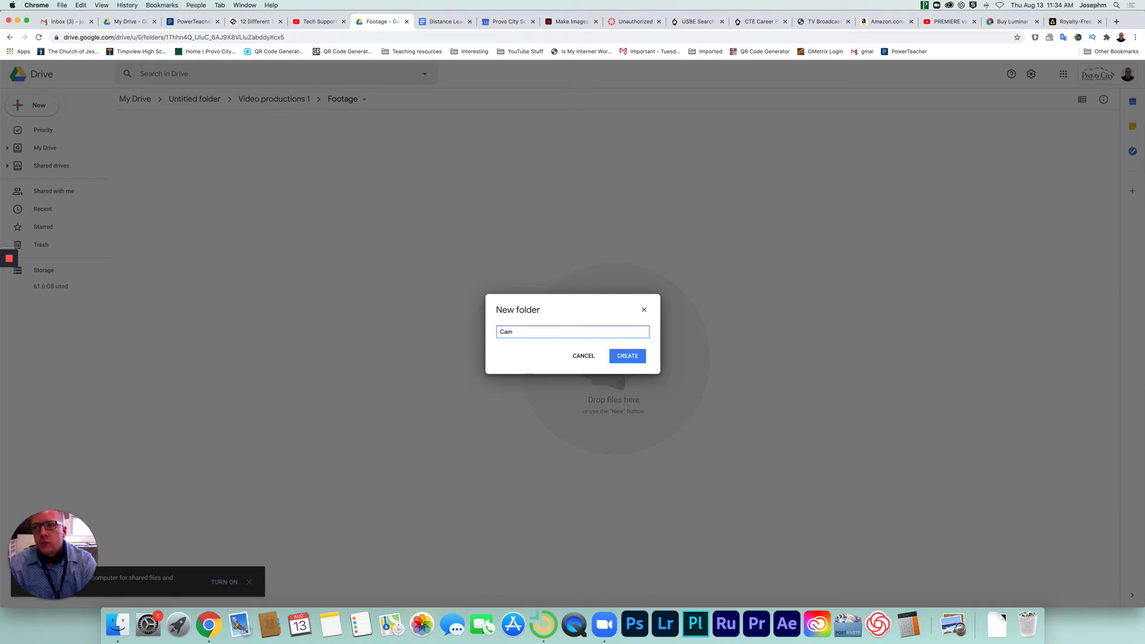
type("eras")
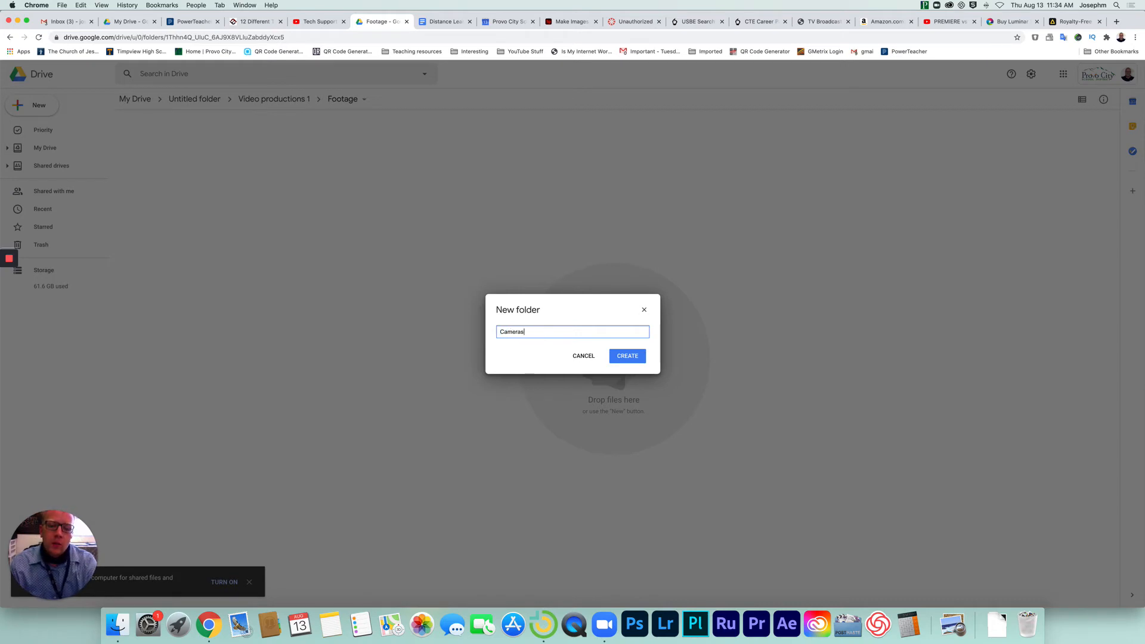
key("Return")
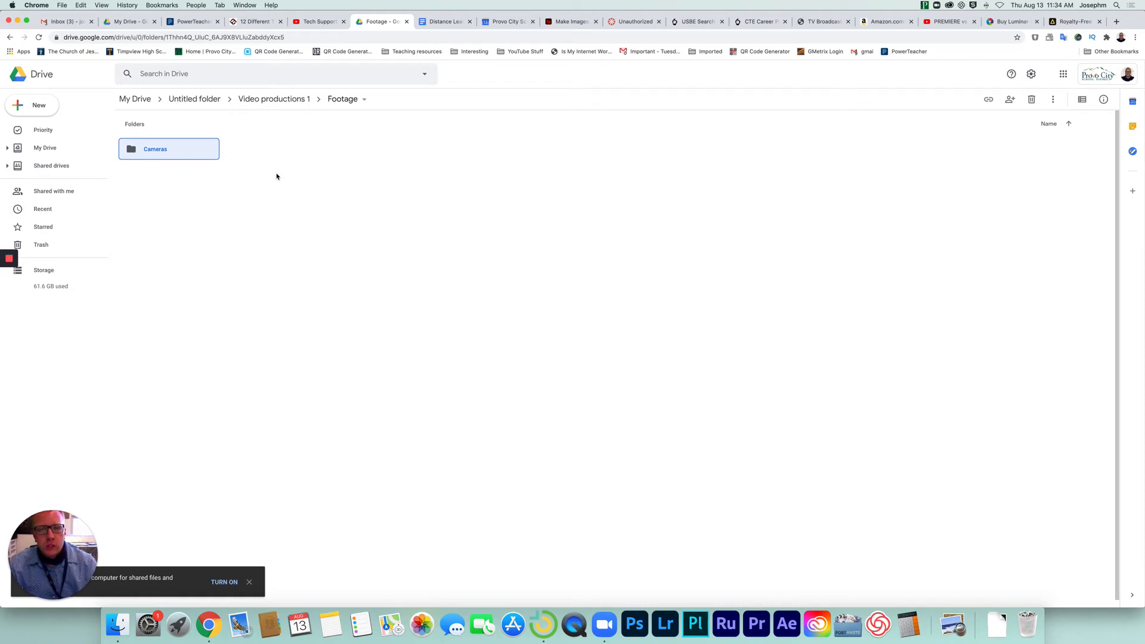
Open the Cameras folder and add a subfolder named "DSLR".
double_click(176, 150)
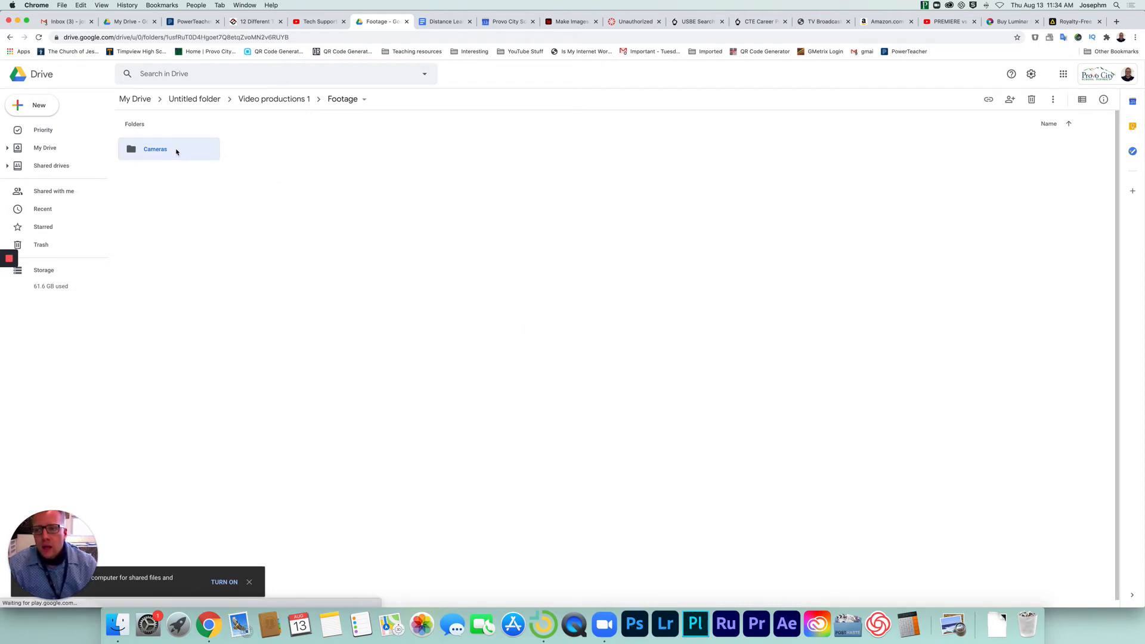
right_click(291, 179)
left_click(356, 195)
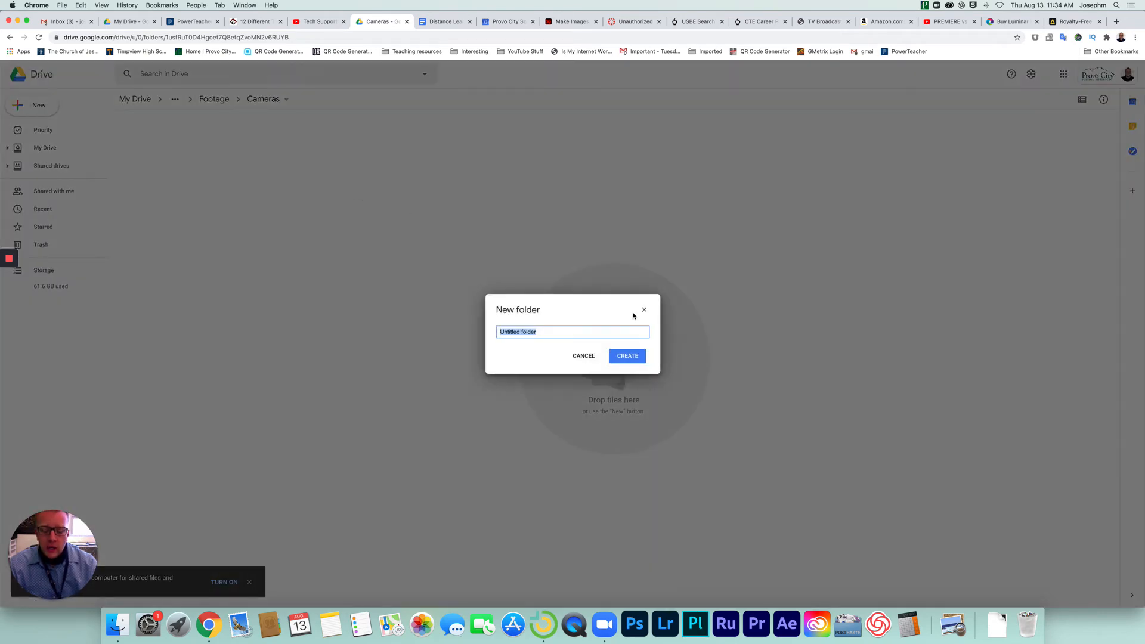
type("DSLR")
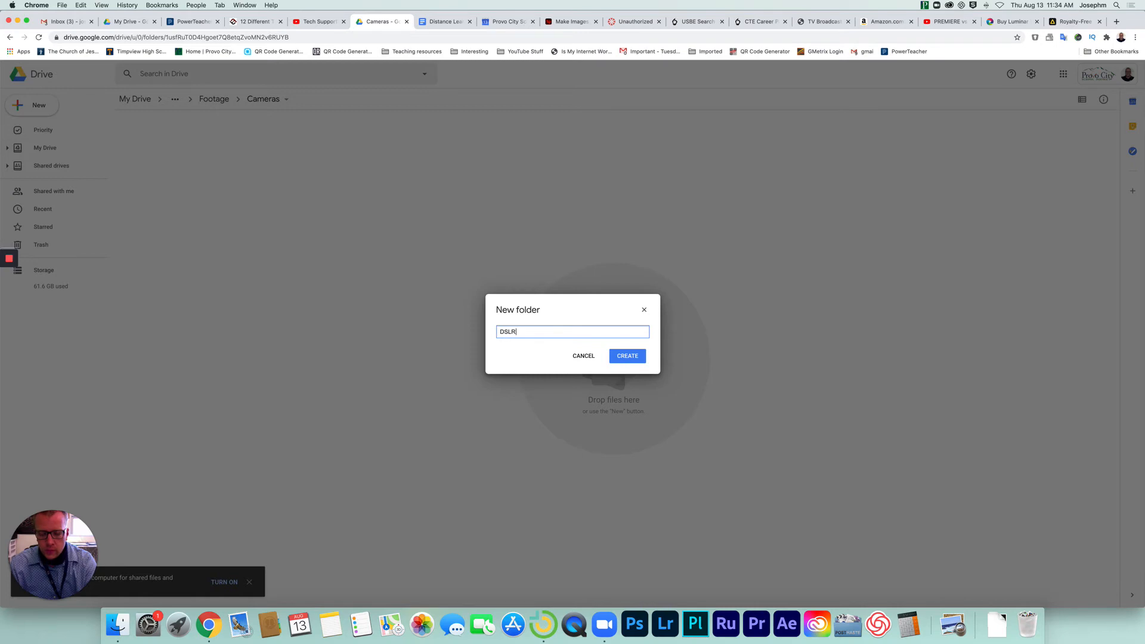
key("Return")
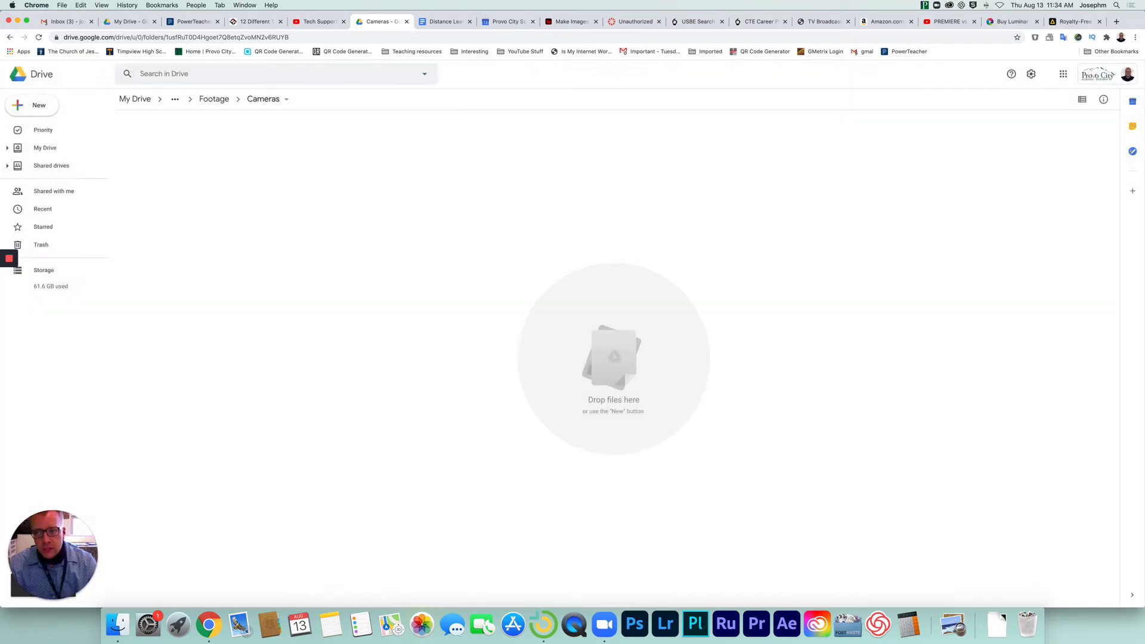
Add a subfolder named "Phone" to the Cameras folder.
right_click(371, 189)
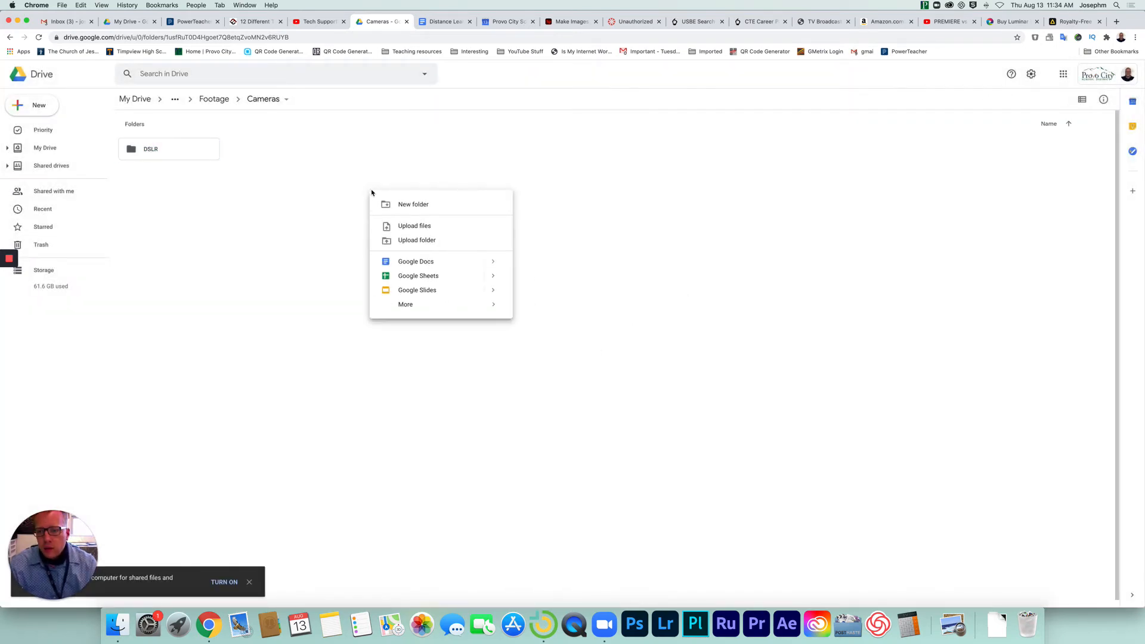
left_click(407, 204)
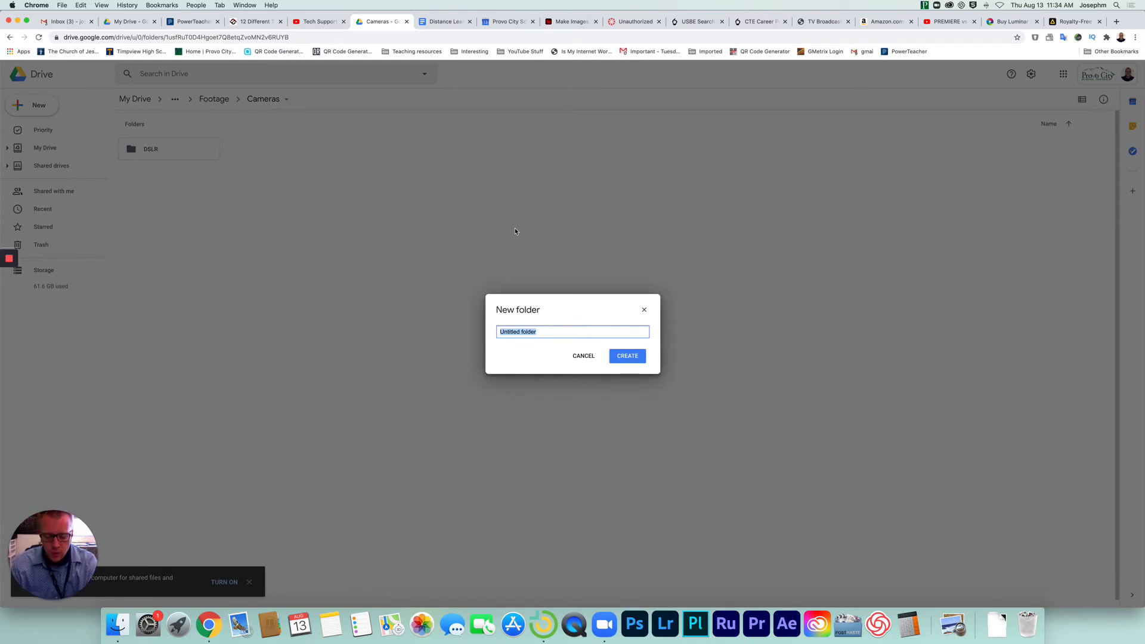
type("l[p")
key("BackSpace")
key("BackSpace")
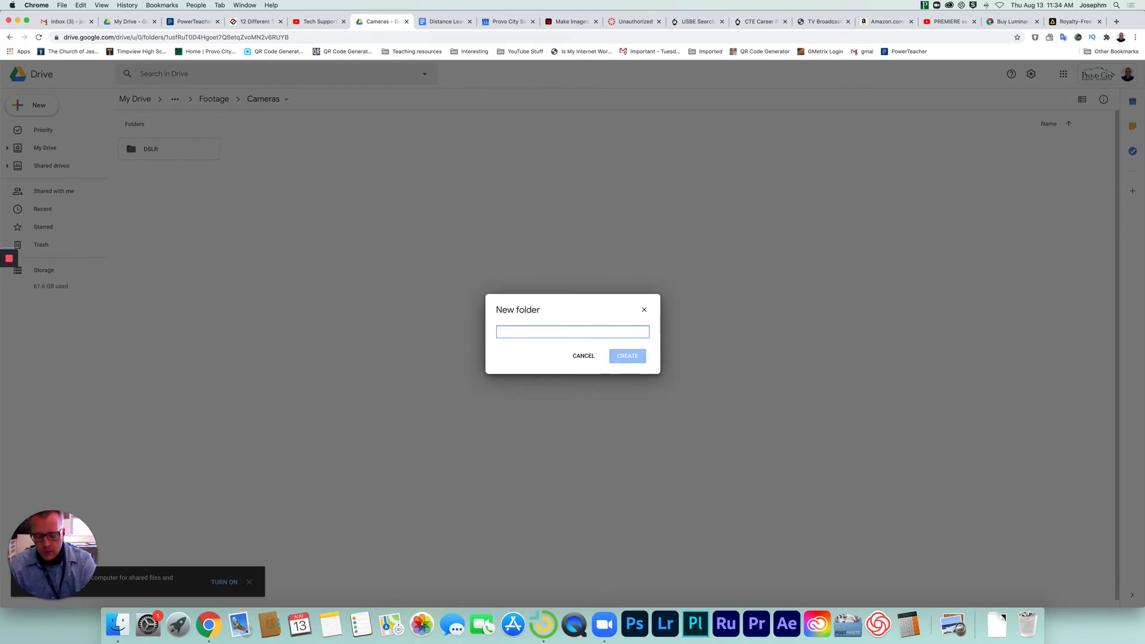
type("Phone")
key("Return")
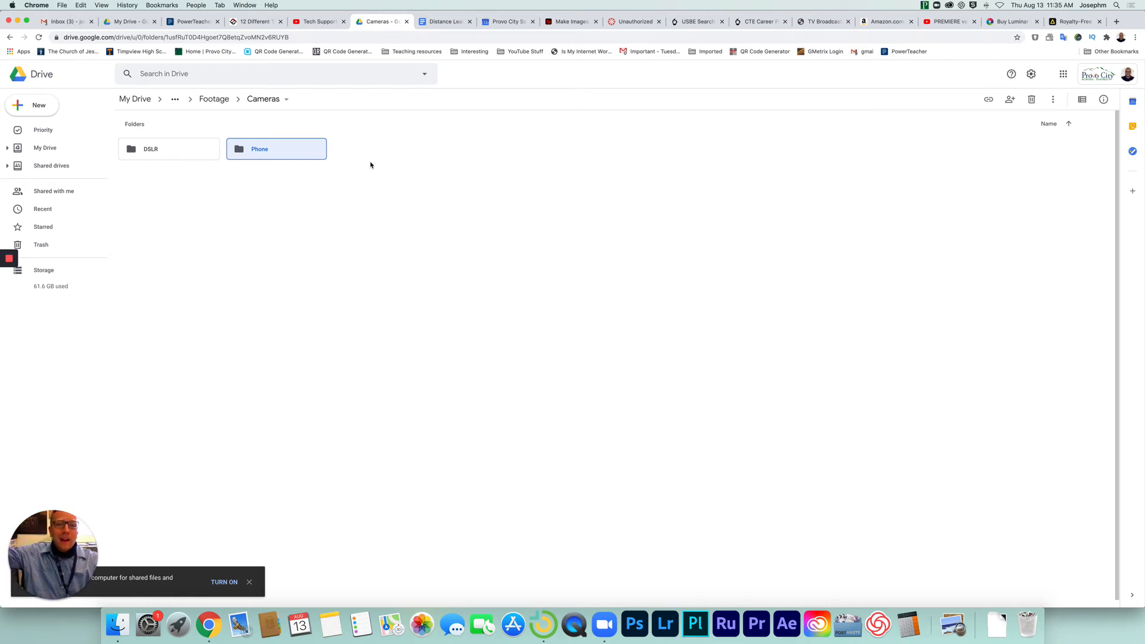
Go back to the Footage folder and add a subfolder named "Endsreen" beside Cameras.
left_click(208, 101)
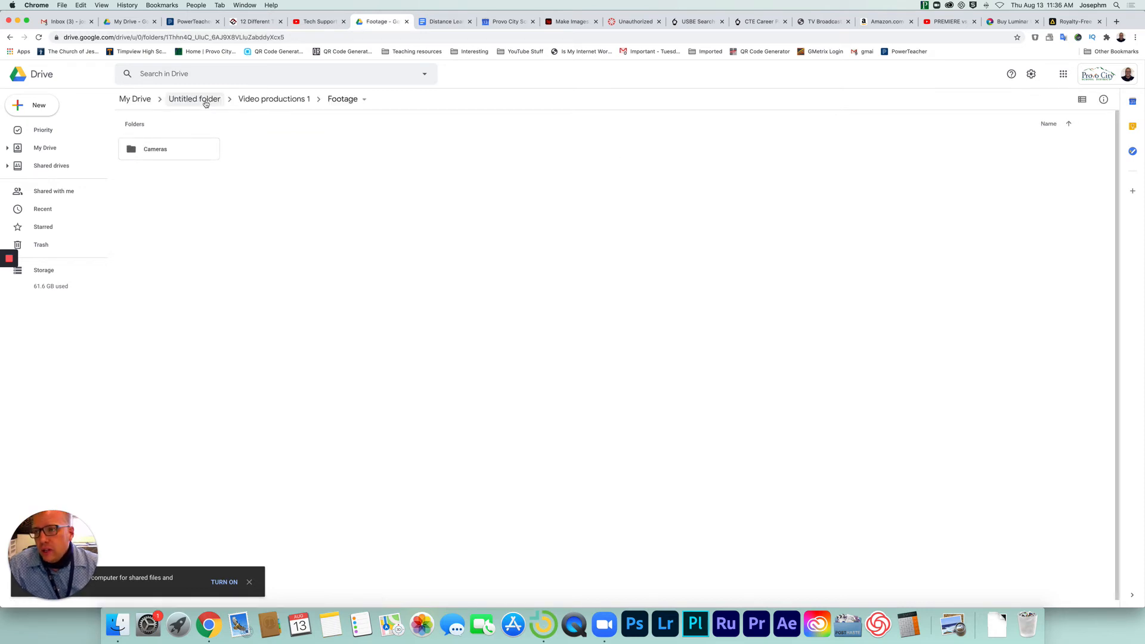
right_click(270, 155)
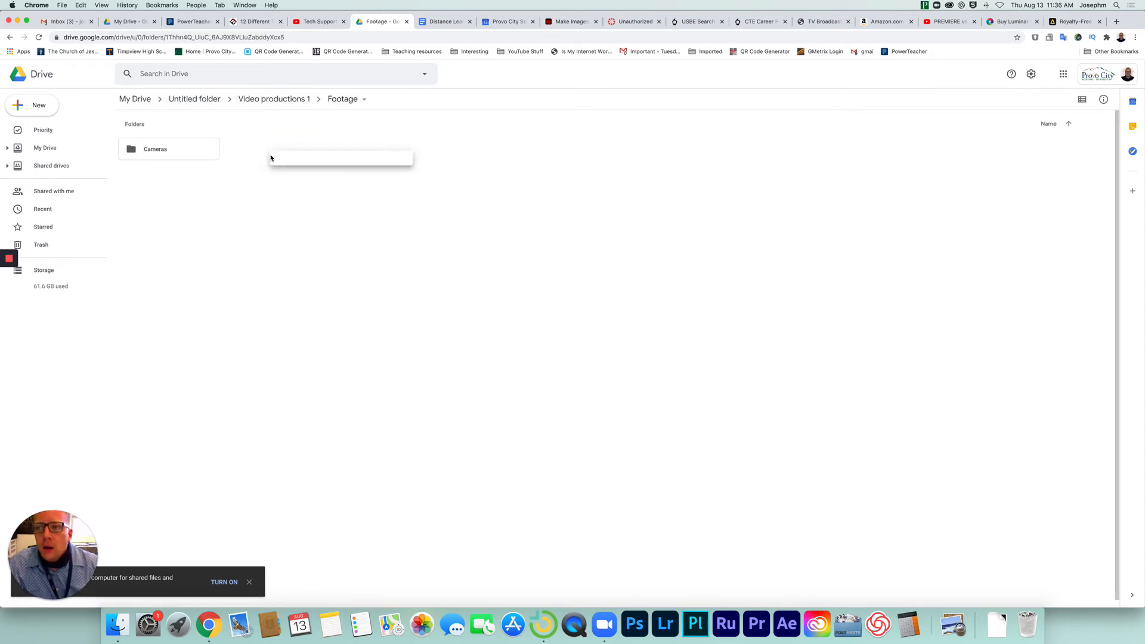
left_click(325, 173)
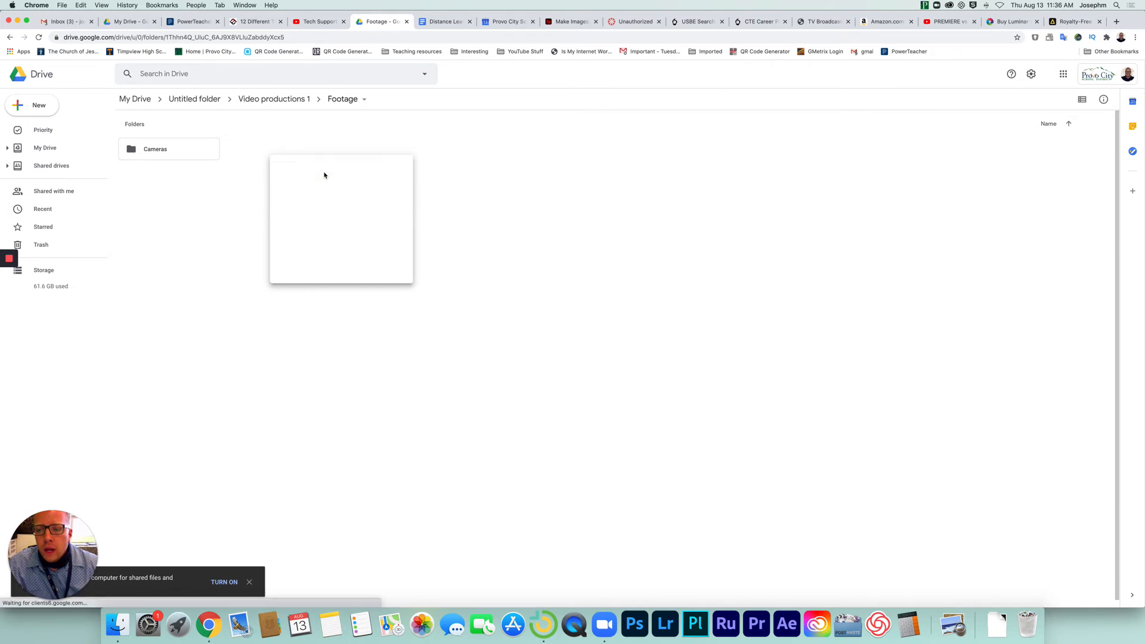
type("En")
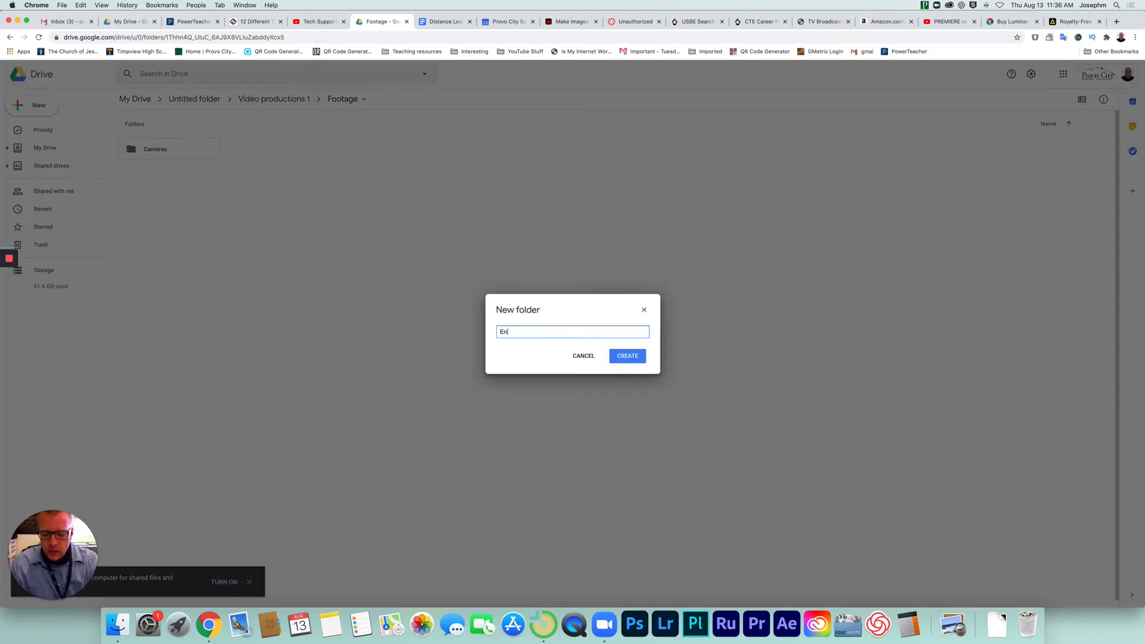
type("dslates")
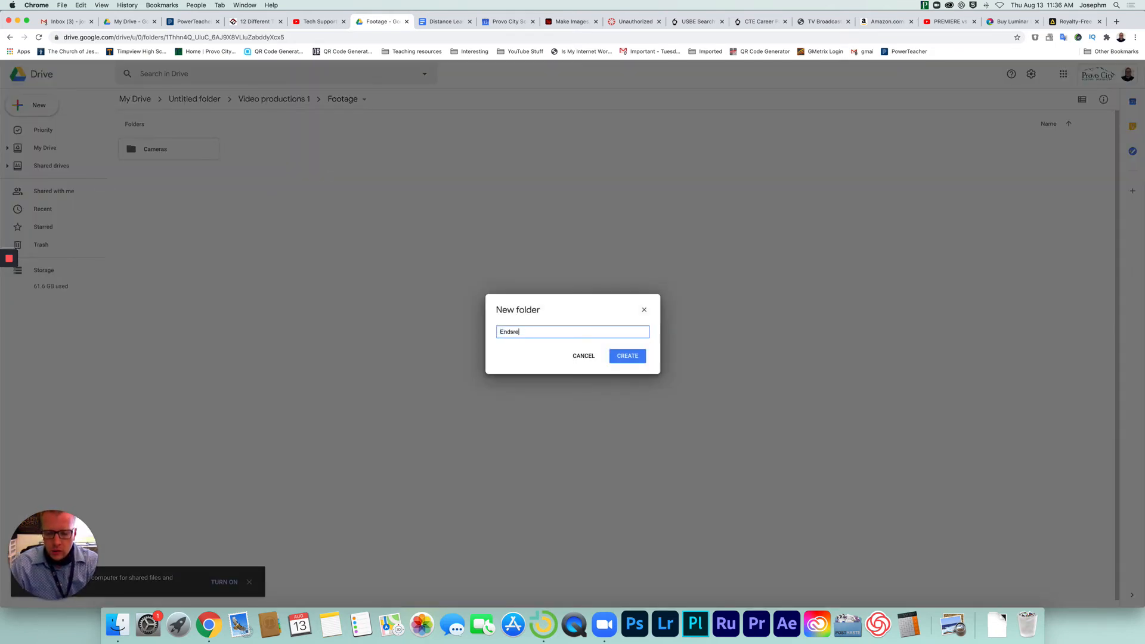
key("Return")
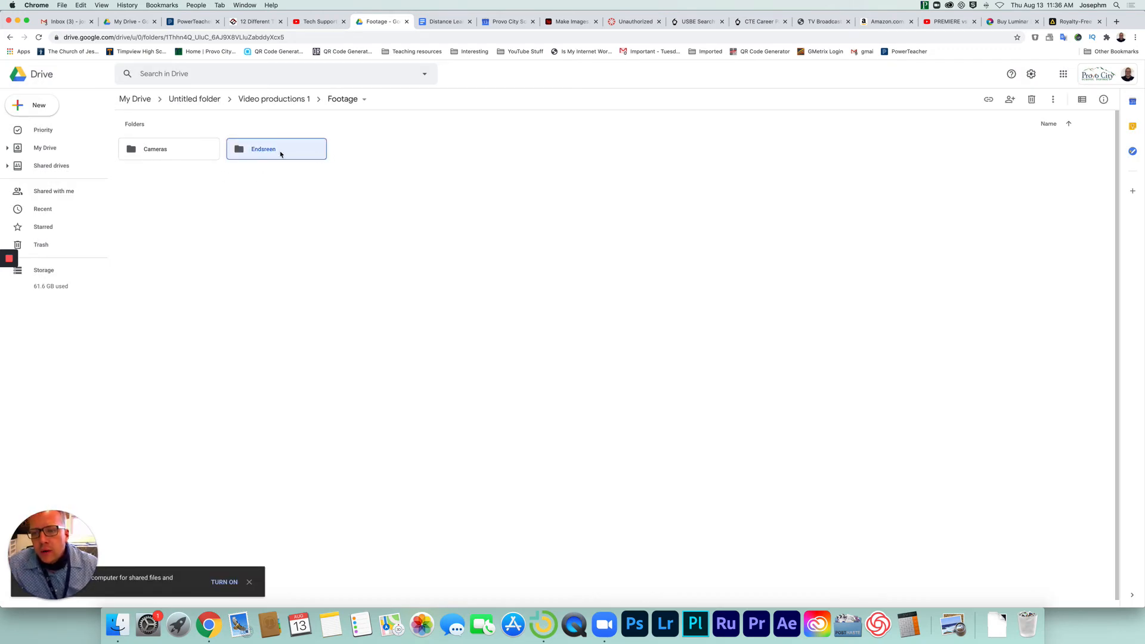
Rename the misspelled folder beside Cameras as "Endscreen".
right_click(272, 153)
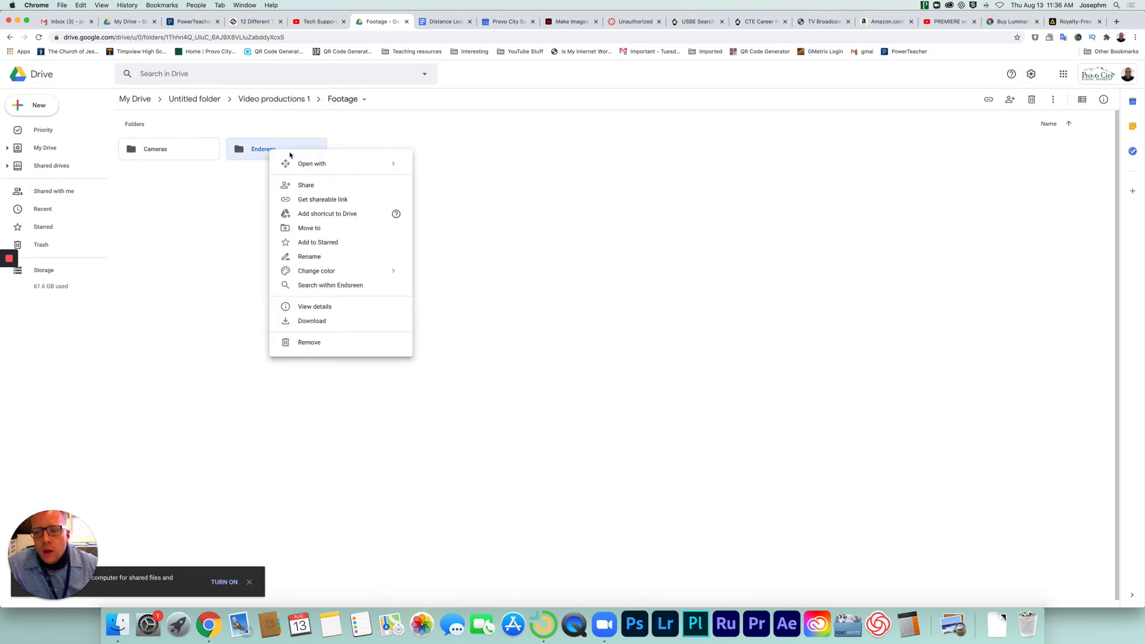
left_click(335, 257)
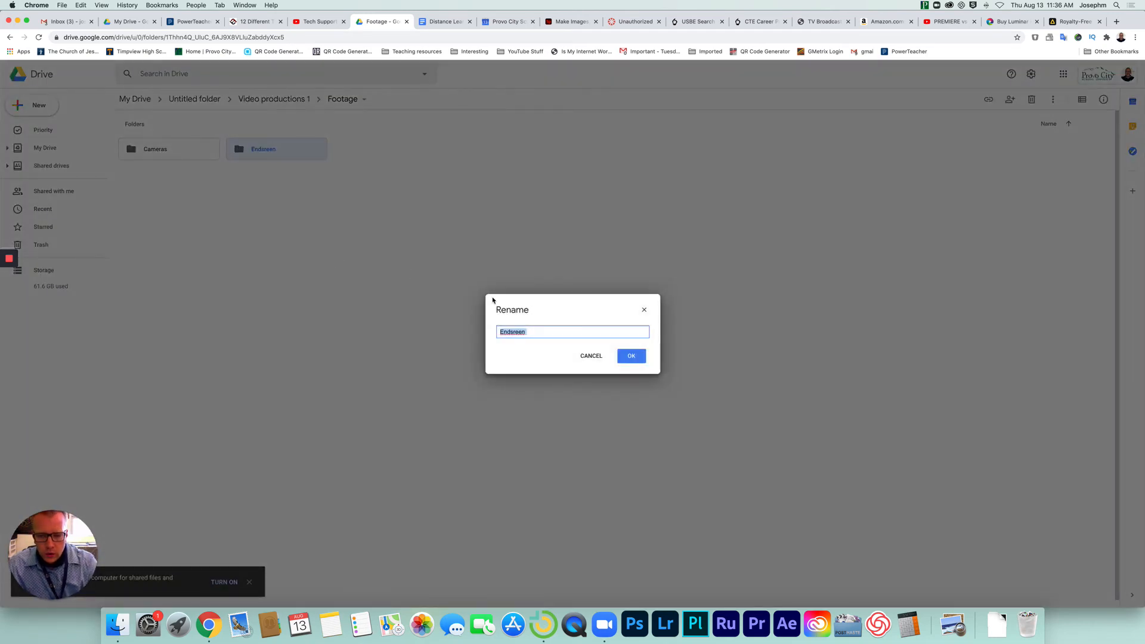
type("Endsr")
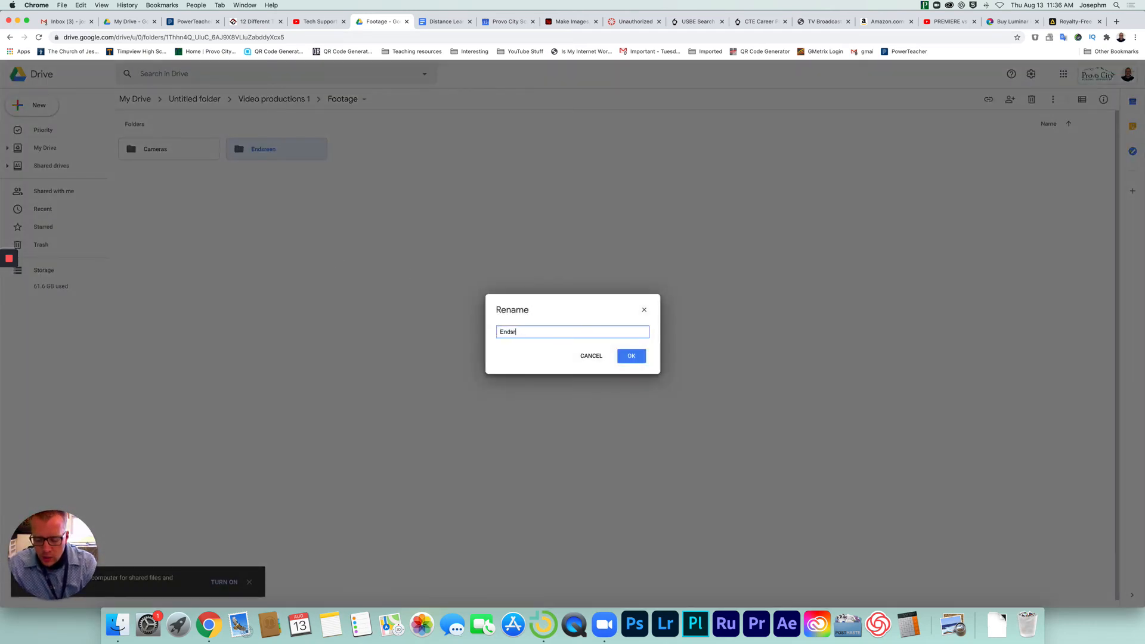
key("BackSpace")
type("c")
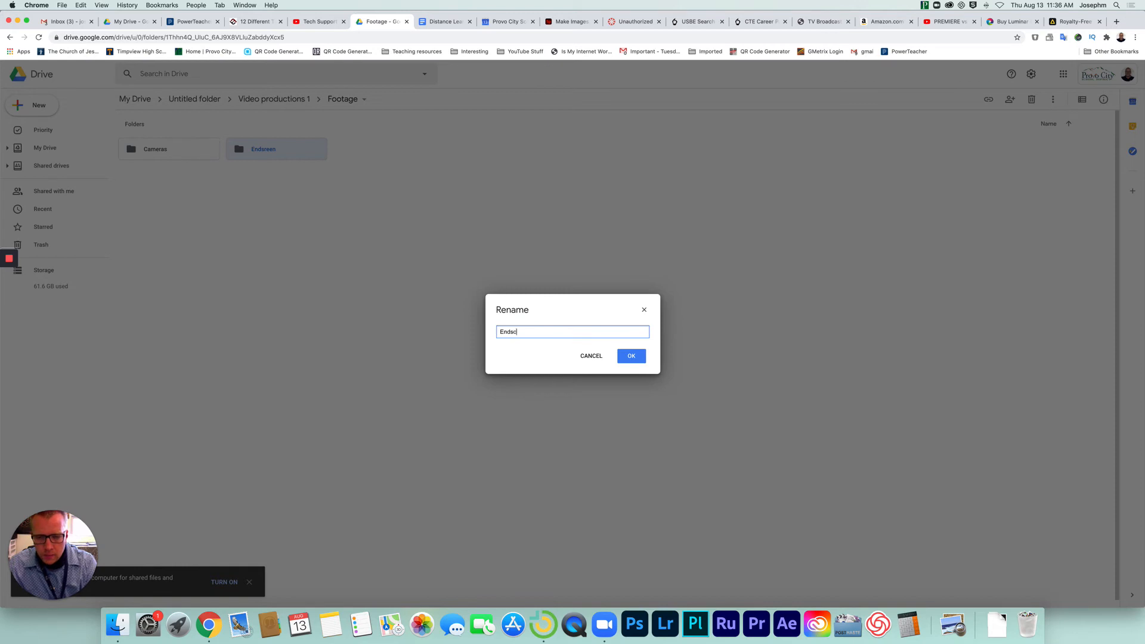
type("er")
type("ree")
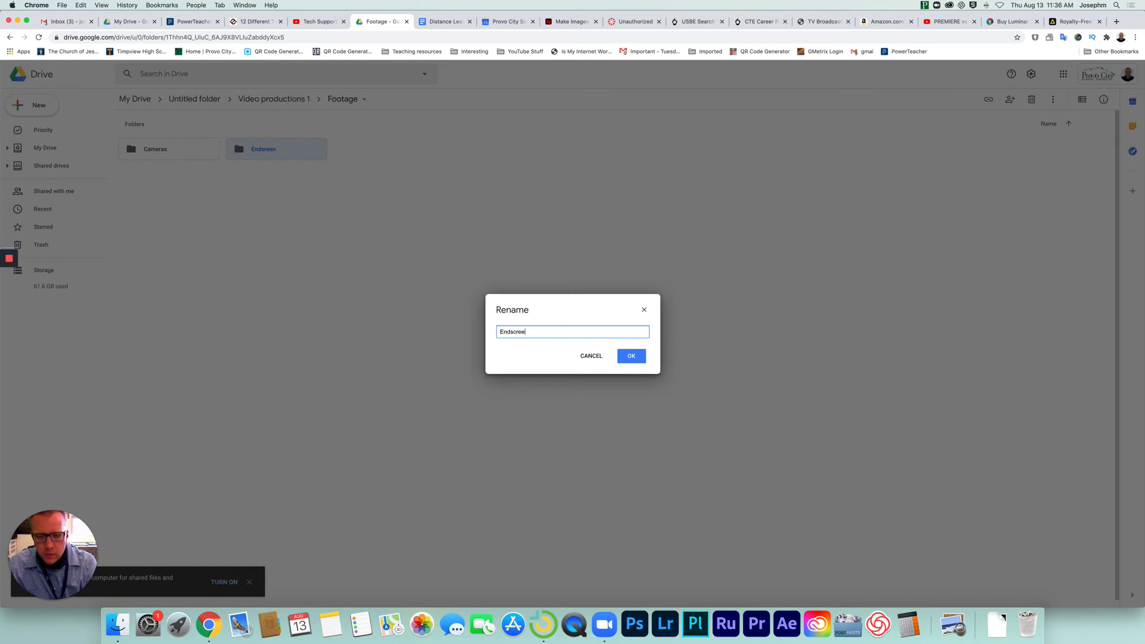
type("n")
key("Return")
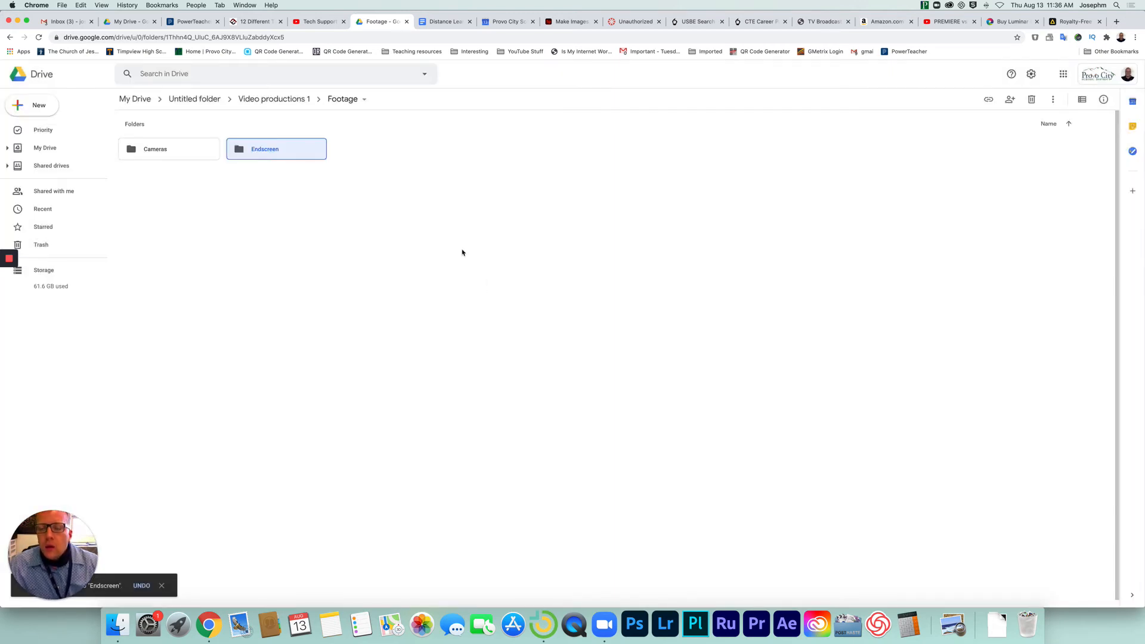
left_click(375, 199)
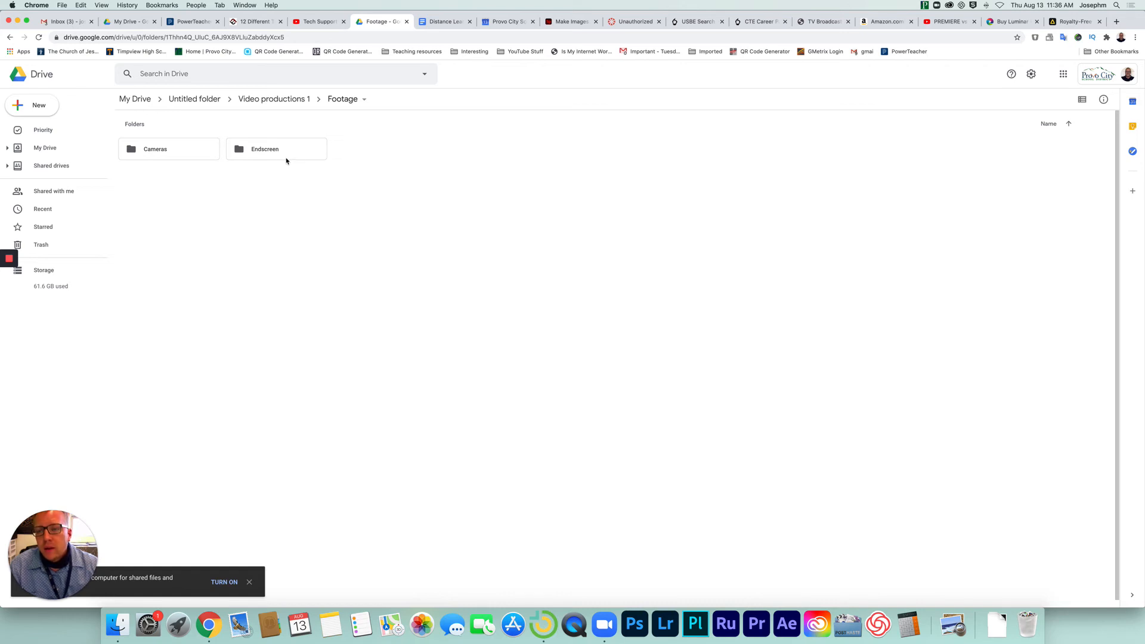
Add a subfolder named "screen recordings" to the Footage folder.
right_click(387, 157)
left_click(420, 169)
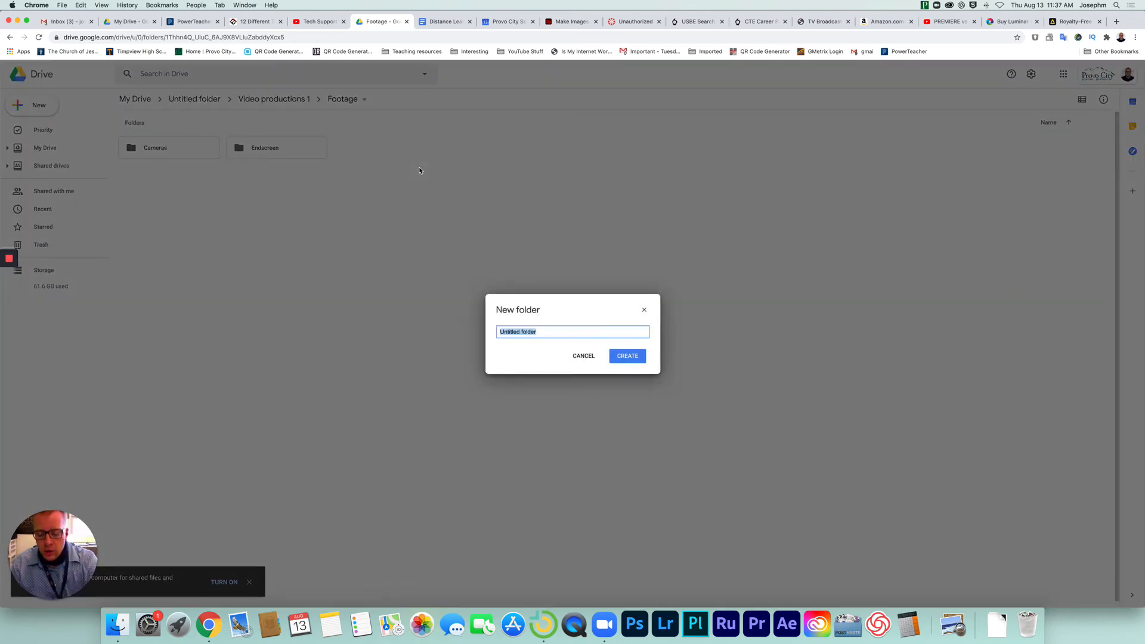
key("BackSpace")
type("scr")
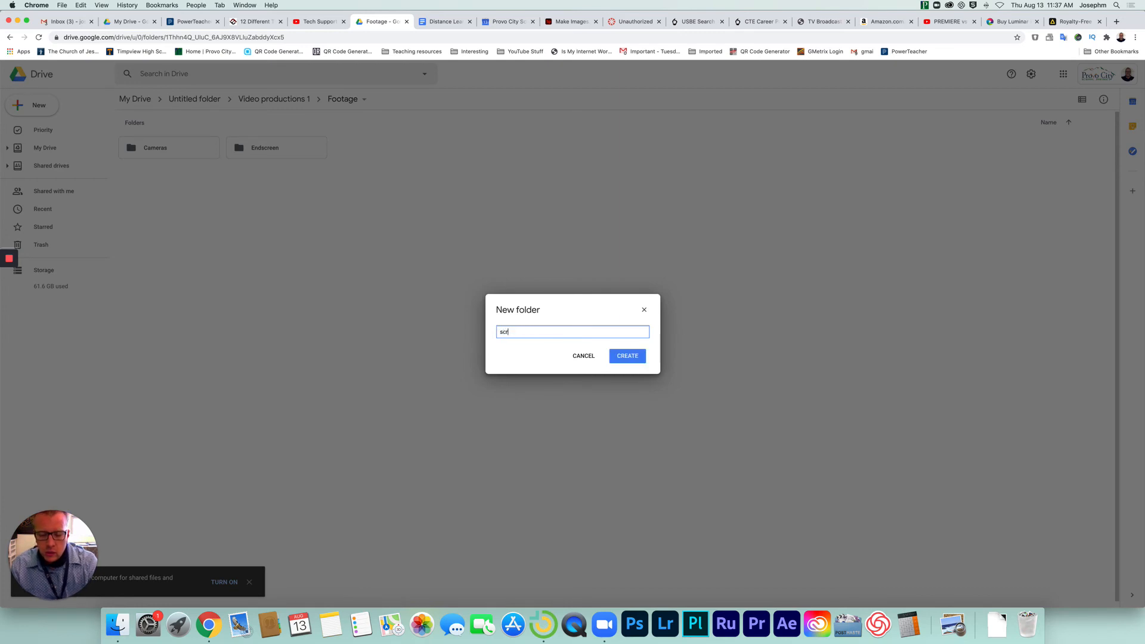
type("een rec")
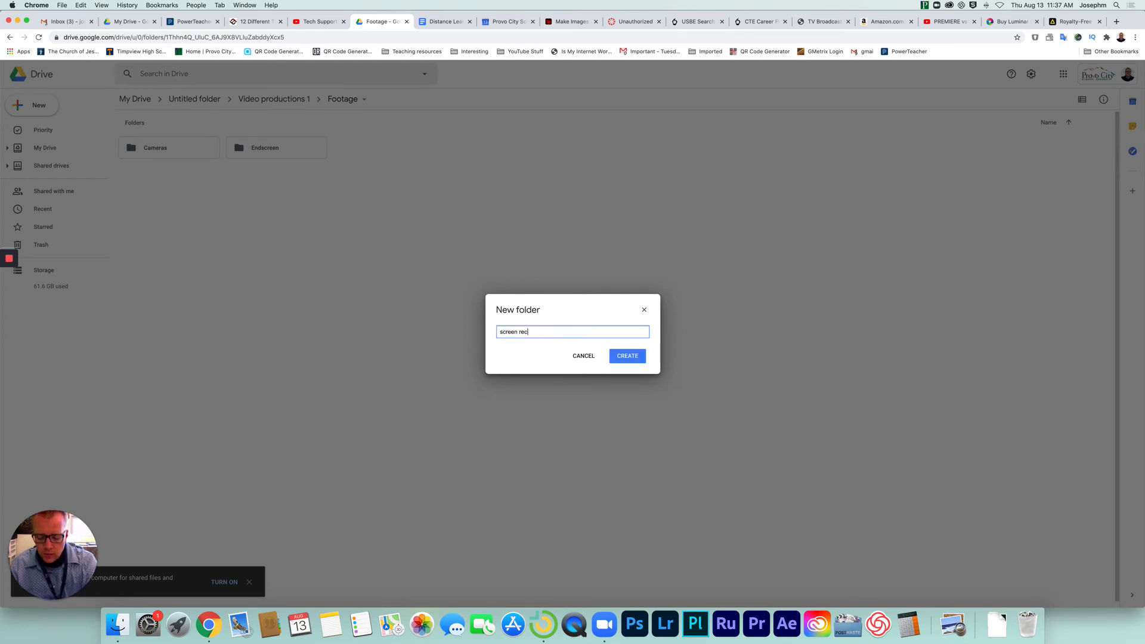
type("ordei")
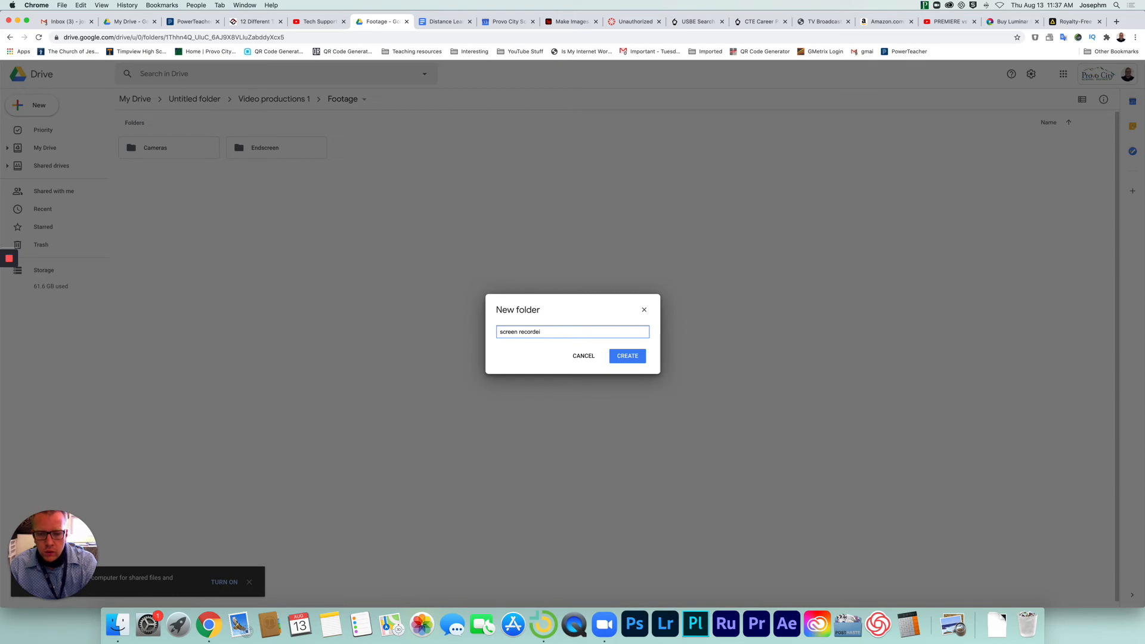
type("nfingd")
type("s")
key("Return")
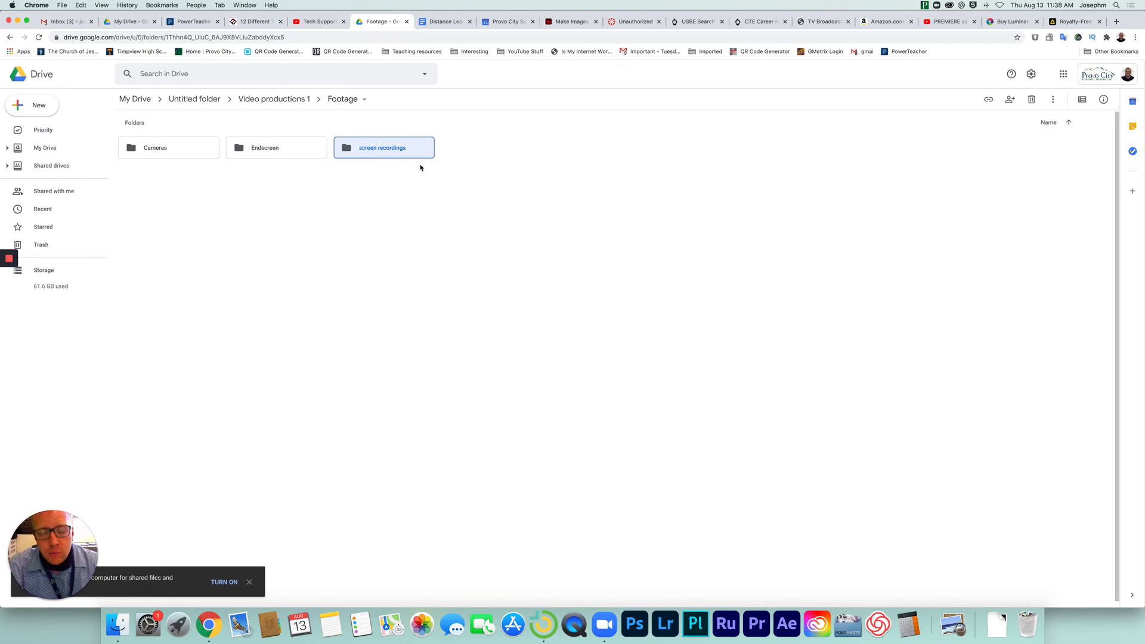
Add a subfolder named "Graphics" to the Footage folder.
left_click(475, 156)
right_click(476, 156)
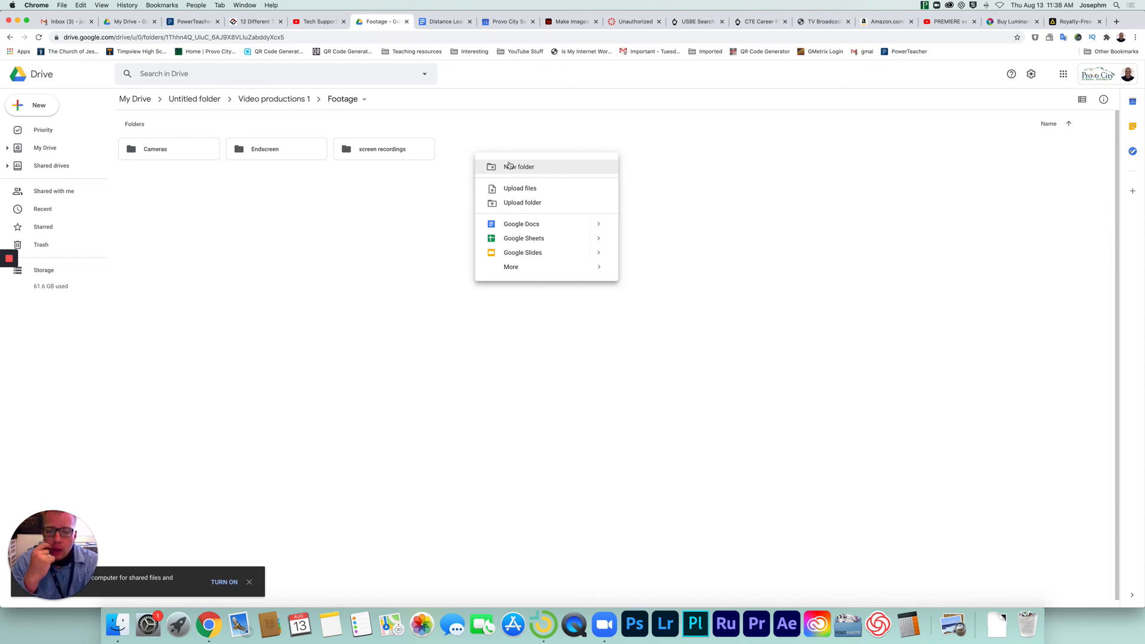
left_click(509, 166)
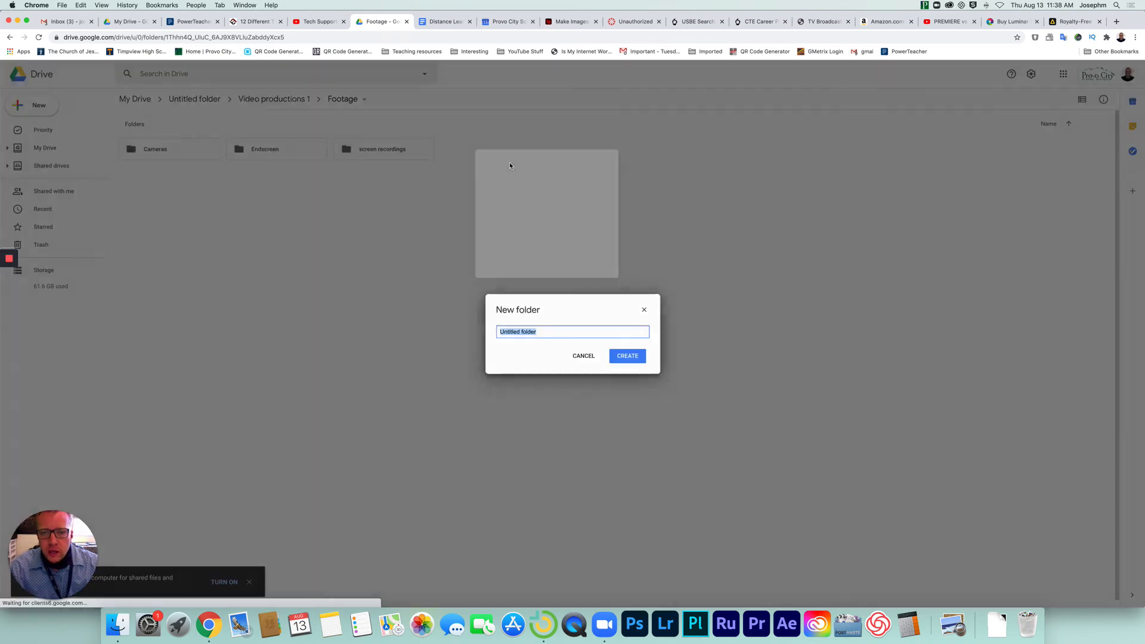
type("Gra")
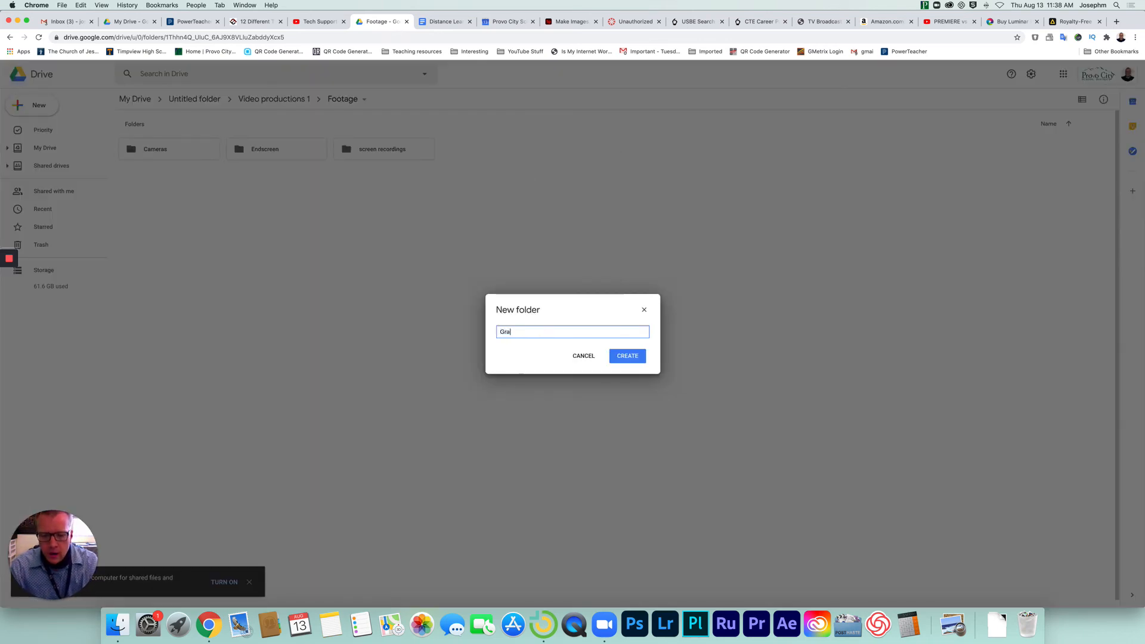
type("phics")
key("Return")
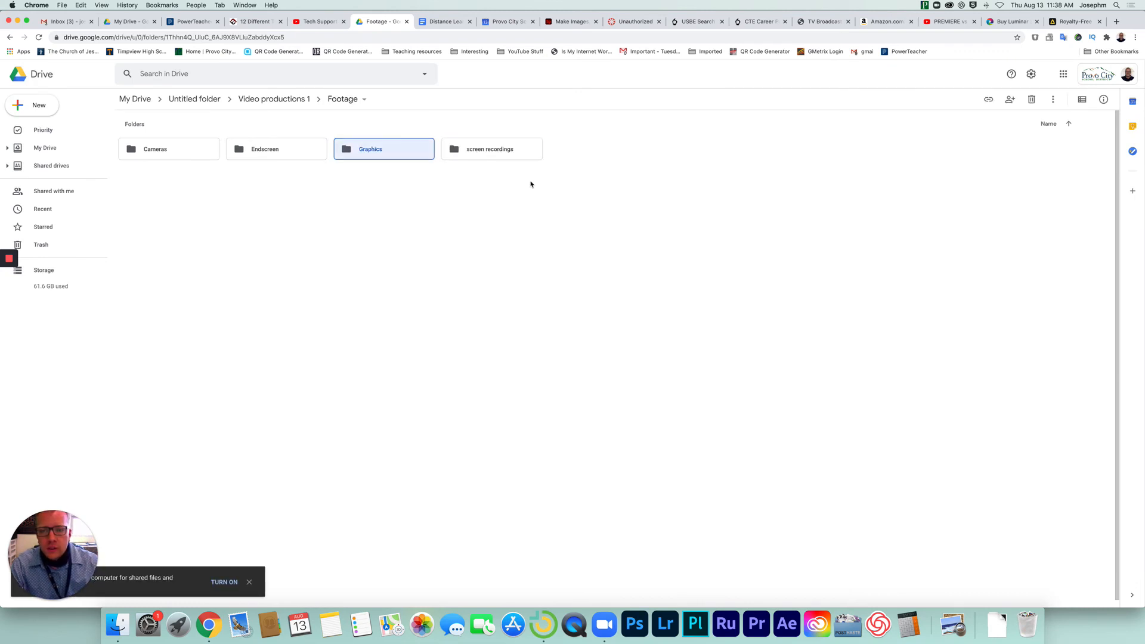
Add a subfolder named "Motion" inside the Graphics folder and return to the Video productions 1 folder.
right_click(383, 156)
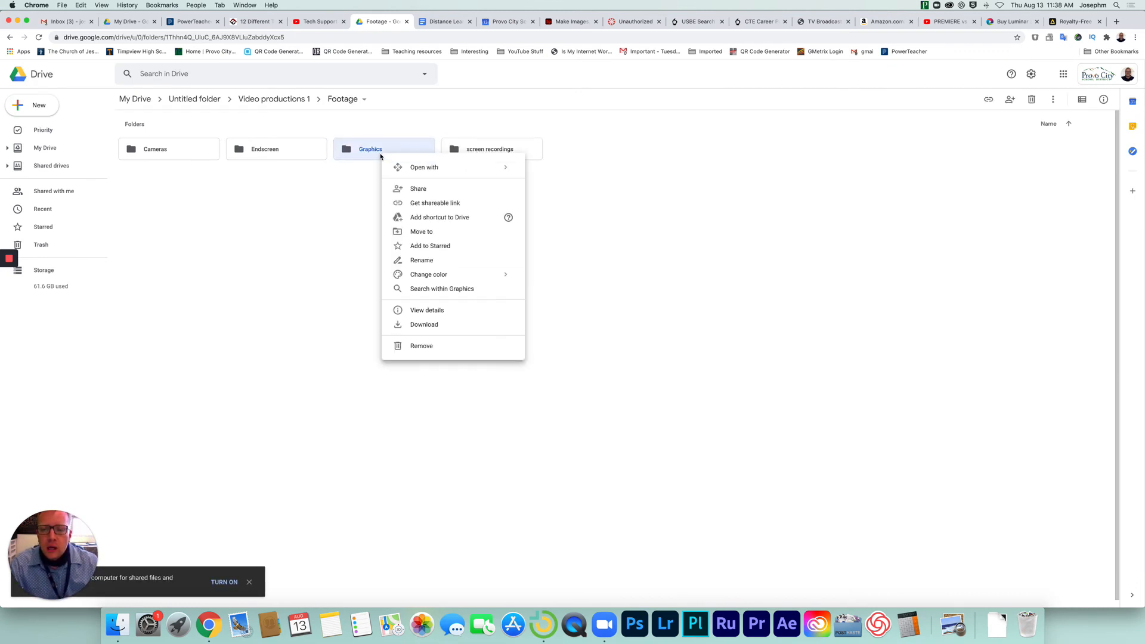
double_click(374, 154)
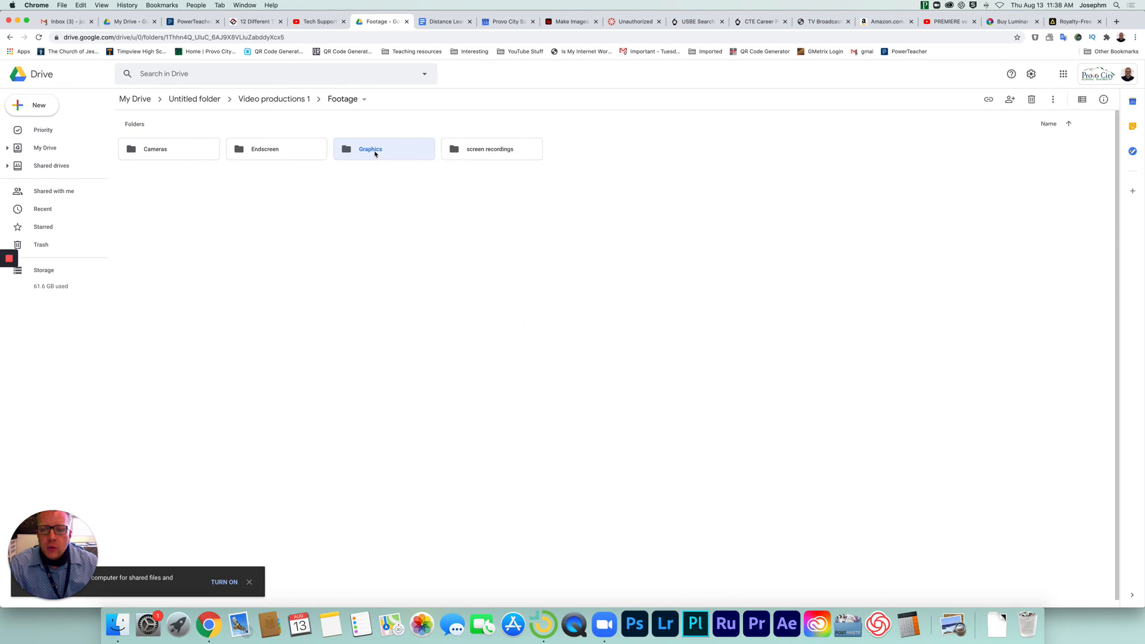
right_click(437, 183)
left_click(477, 195)
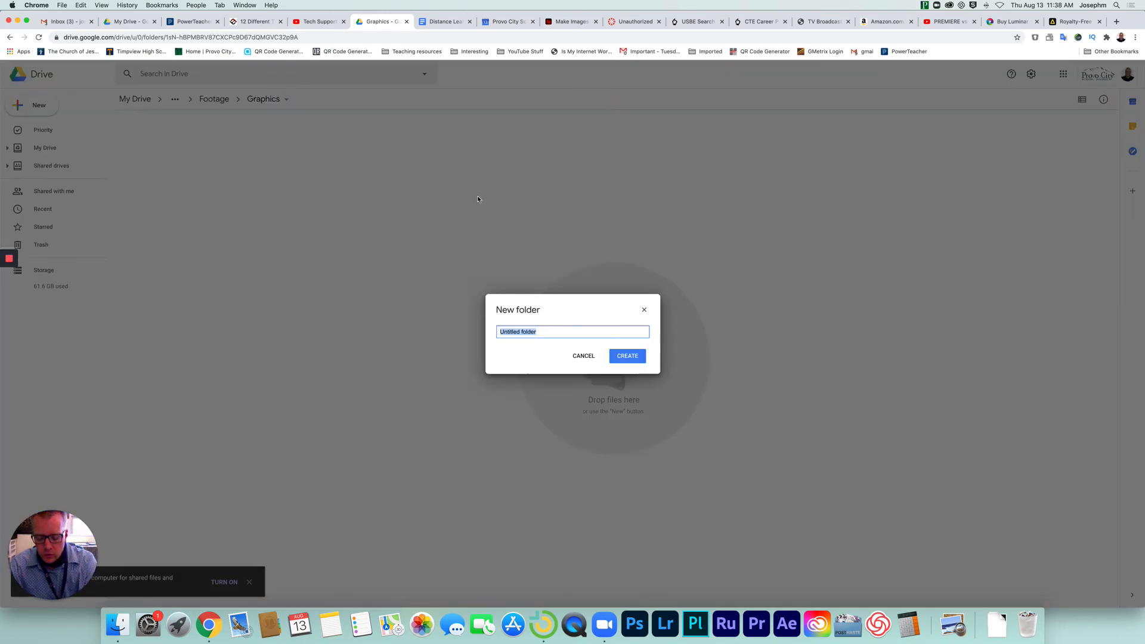
type("Motion")
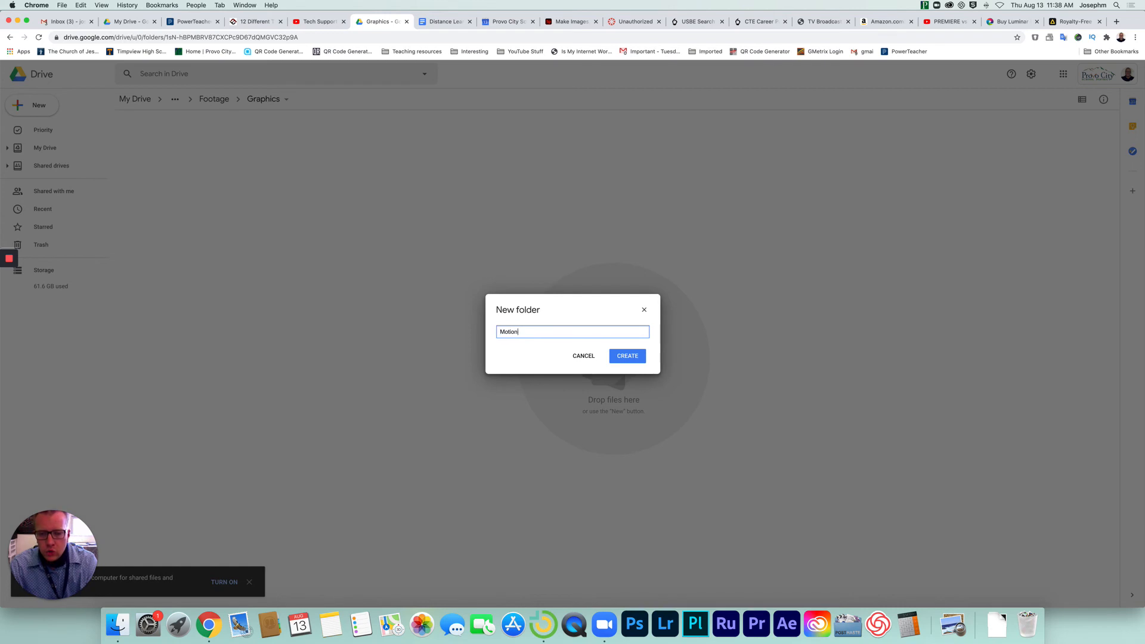
key("Return")
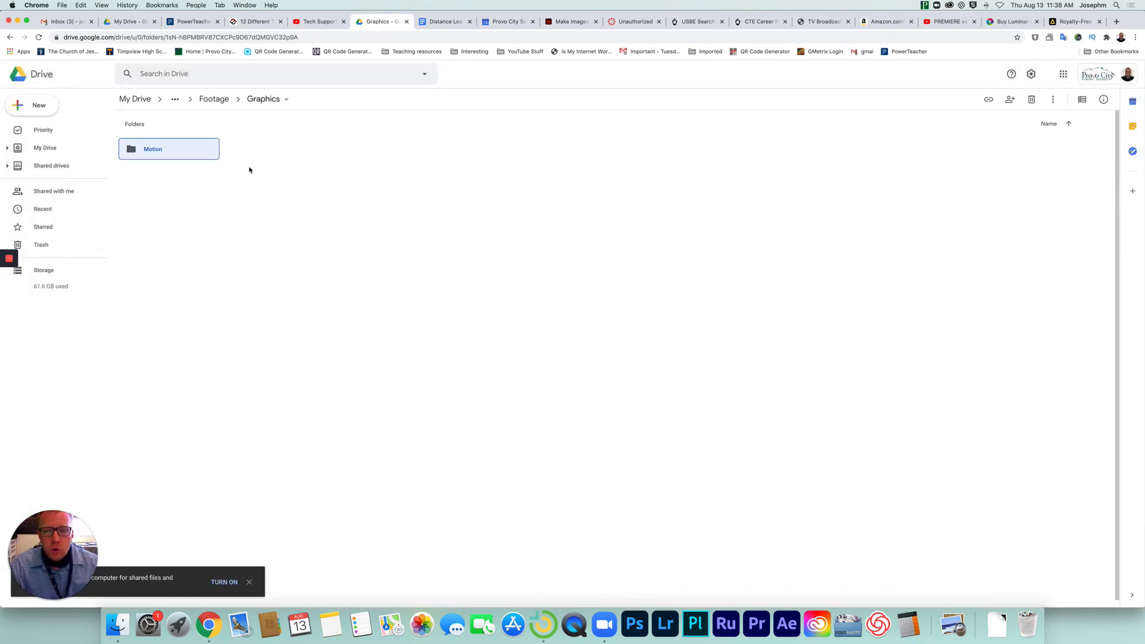
left_click(216, 100)
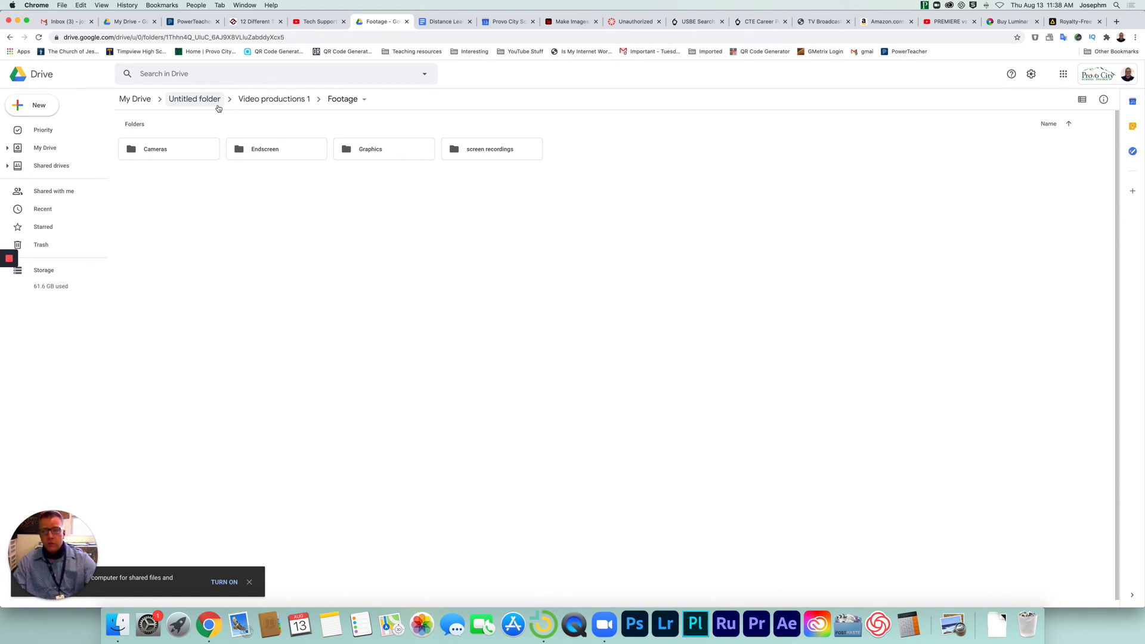
left_click(276, 103)
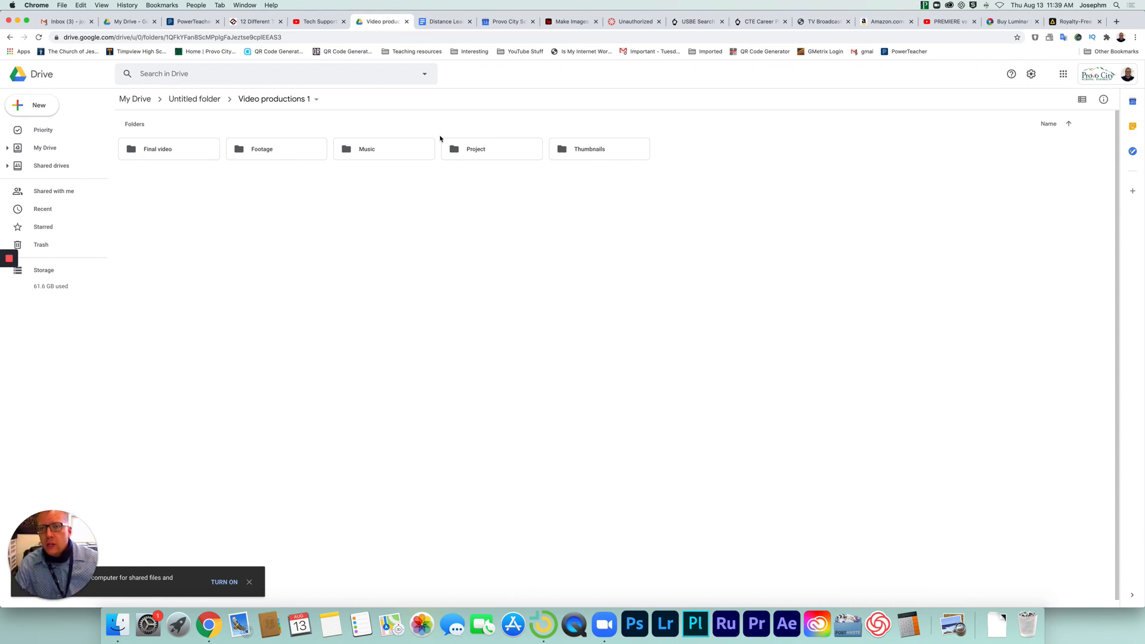
Create a folder named "Project a;lkxjdf;lkasdjf" in Video productions 1.
right_click(182, 205)
left_click(225, 218)
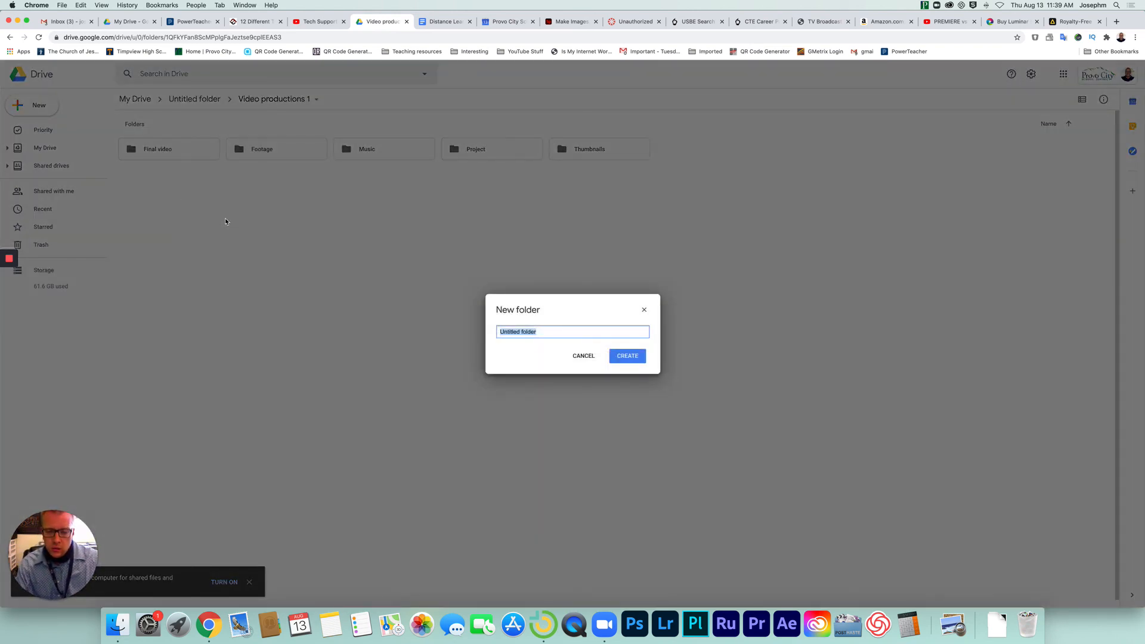
type("Proj")
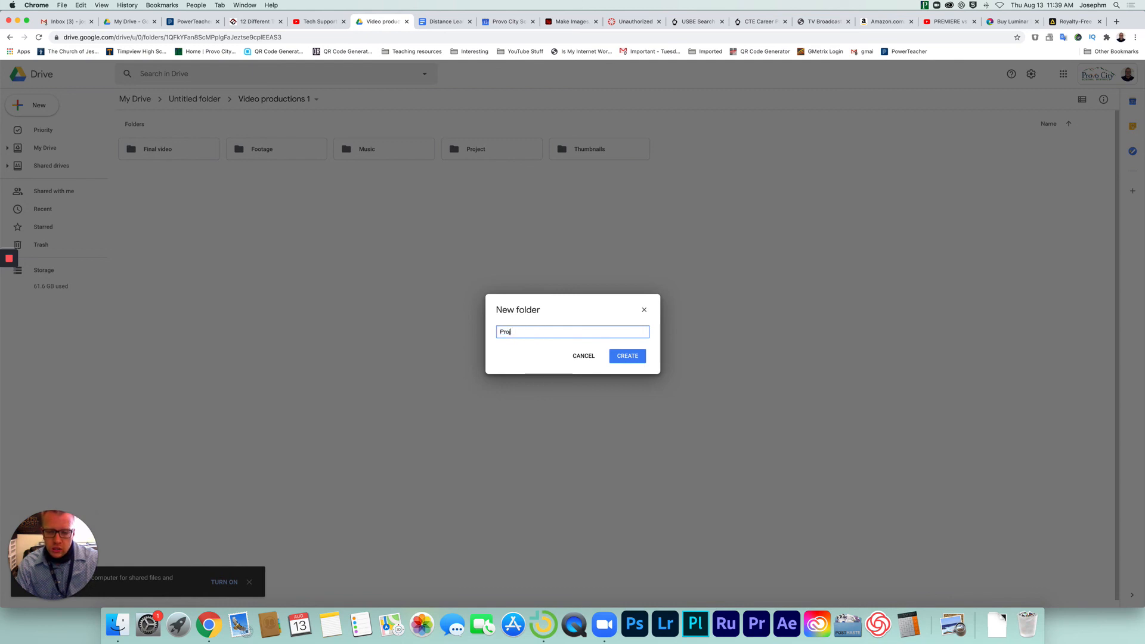
type("ect a;lkxjdf;lkasdjf")
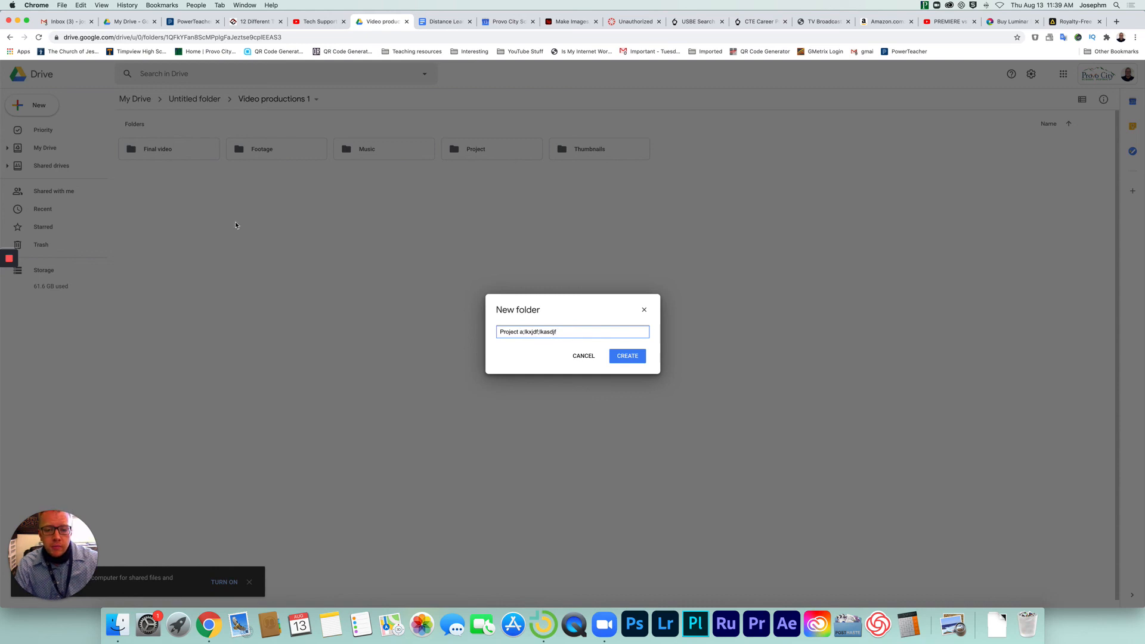
left_click(626, 358)
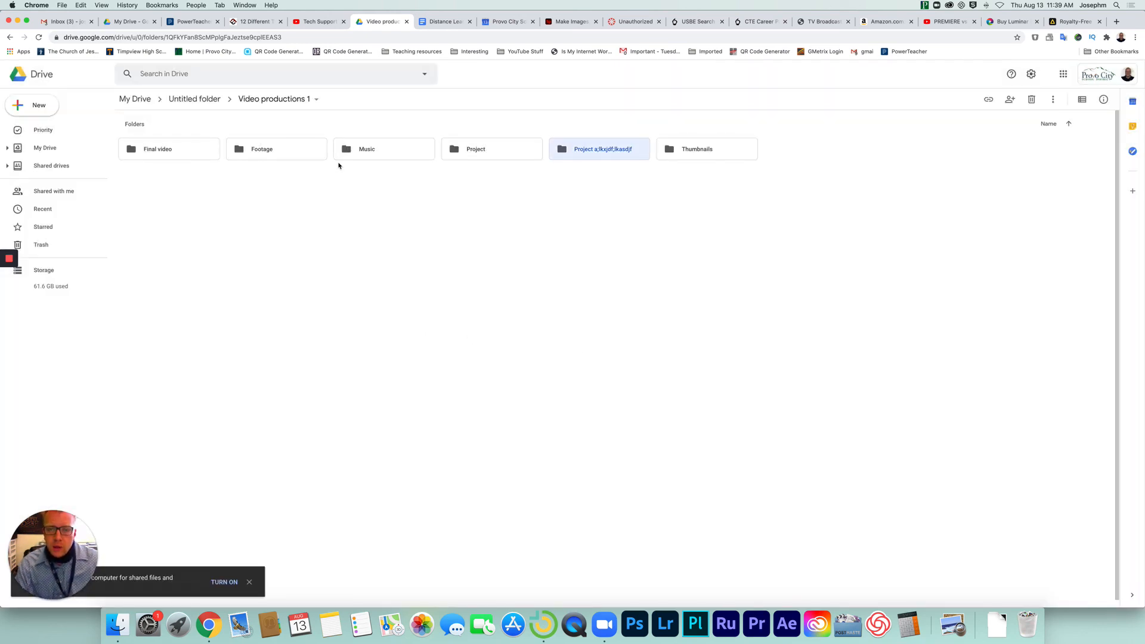
left_click(477, 151)
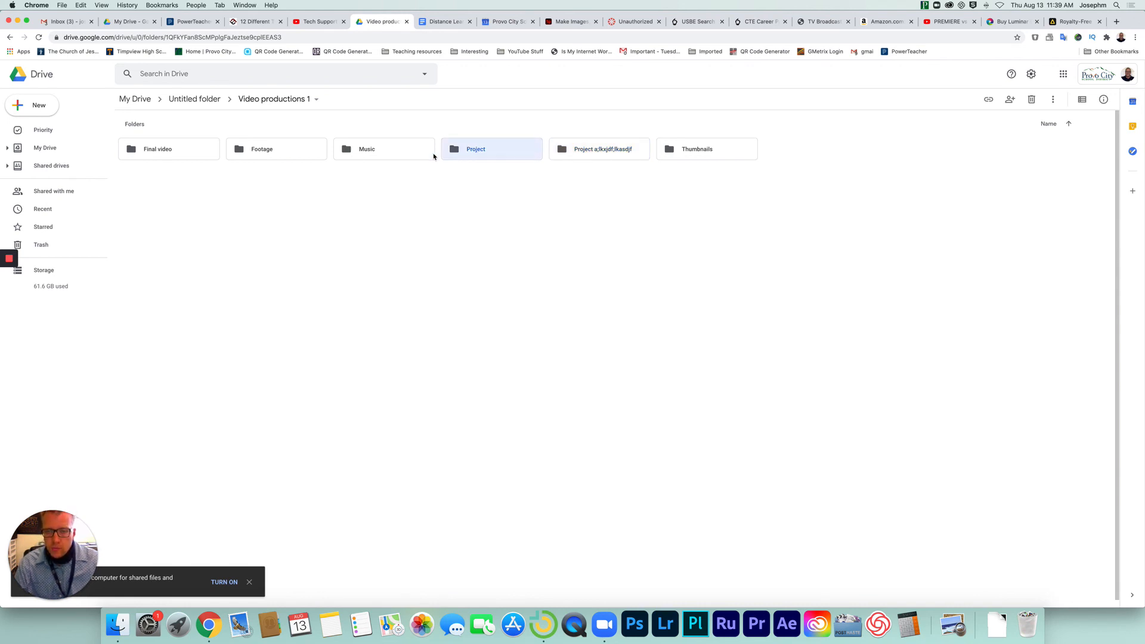
left_click(393, 156, "super")
left_click(296, 153, "super")
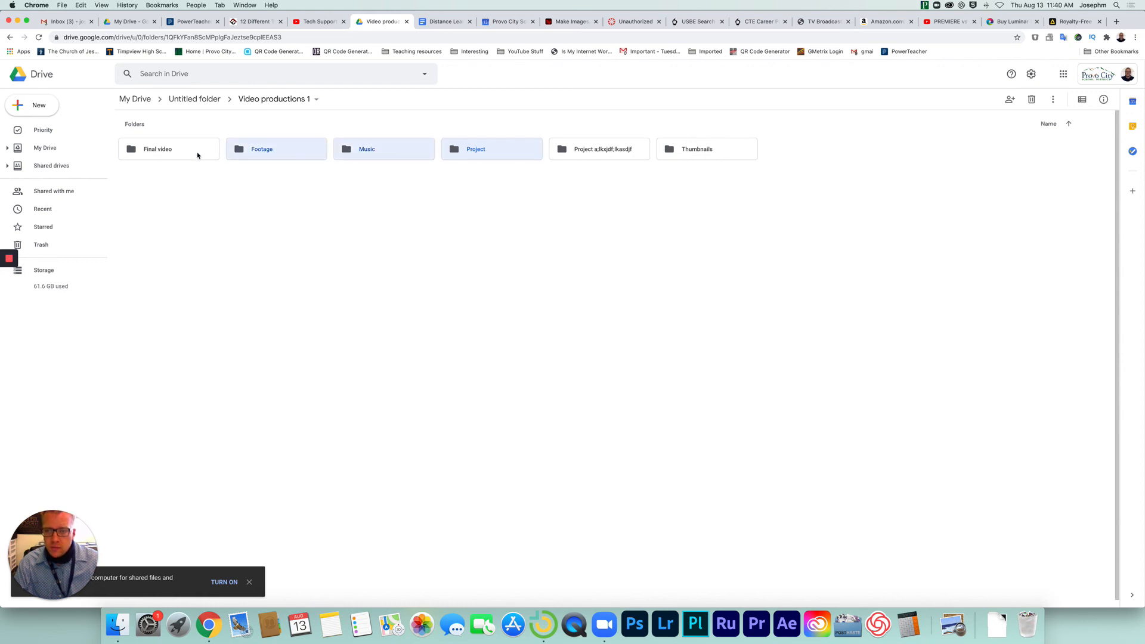
left_click(198, 155, "super")
left_click(704, 152, "super")
right_click(693, 156)
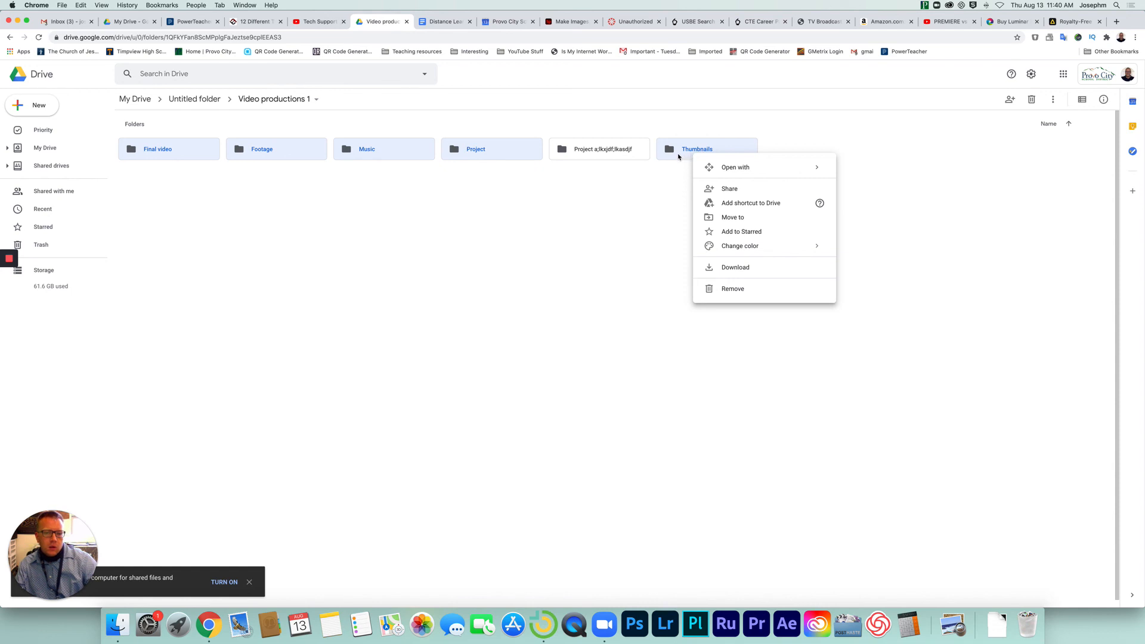
left_click(679, 157)
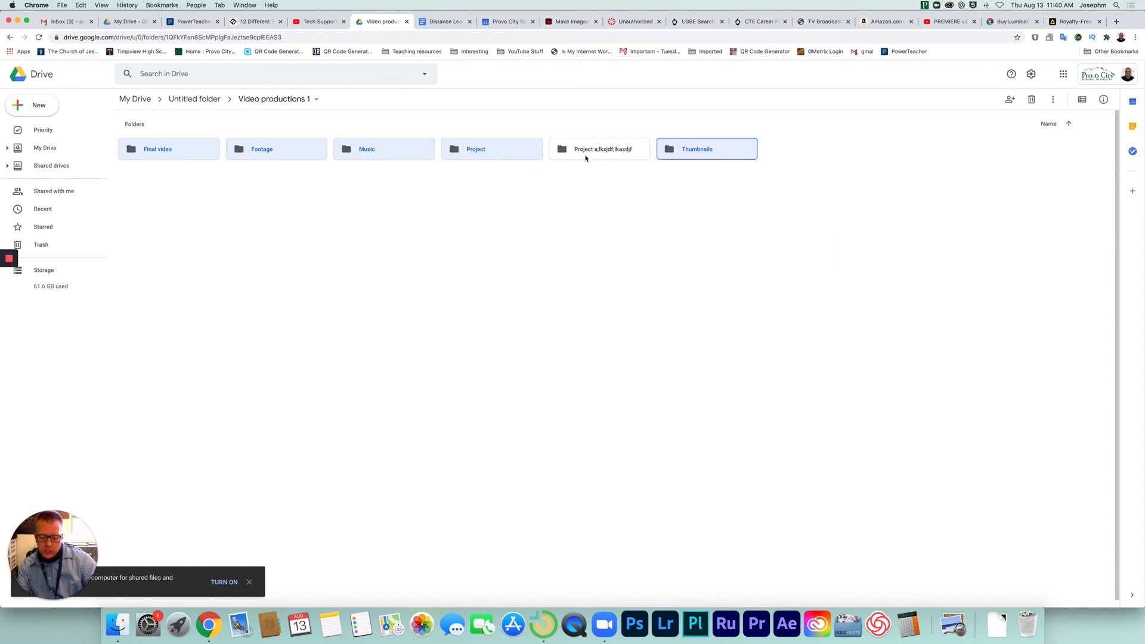
Look inside the "Project a;lkxjdf;lkasdjf" folder and remove it from Video productions 1.
double_click(587, 155)
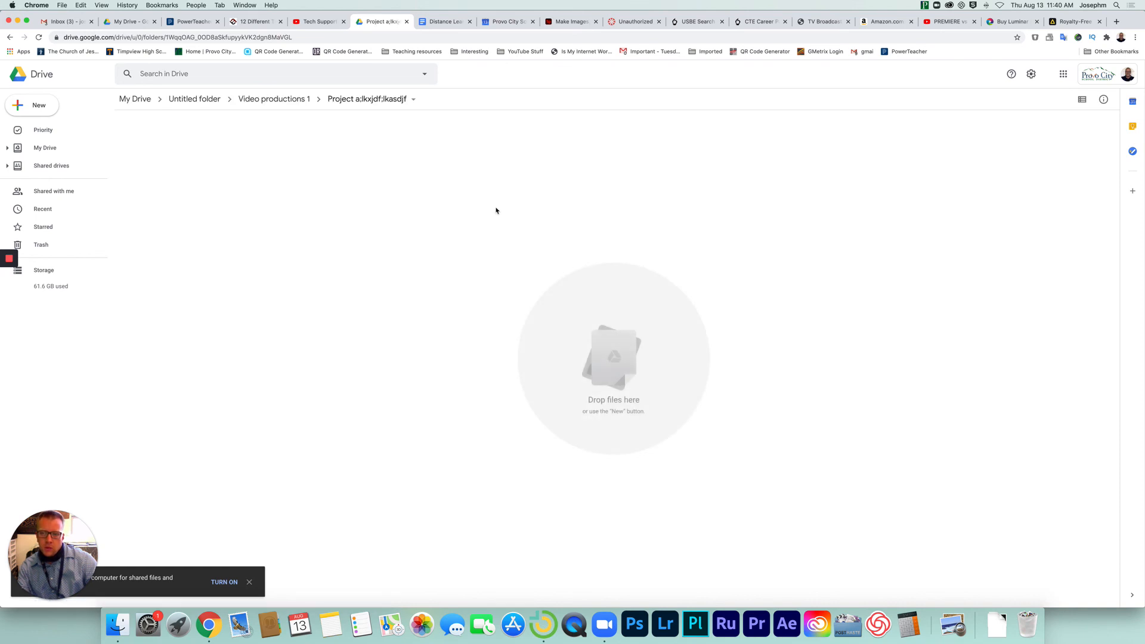
left_click(259, 101)
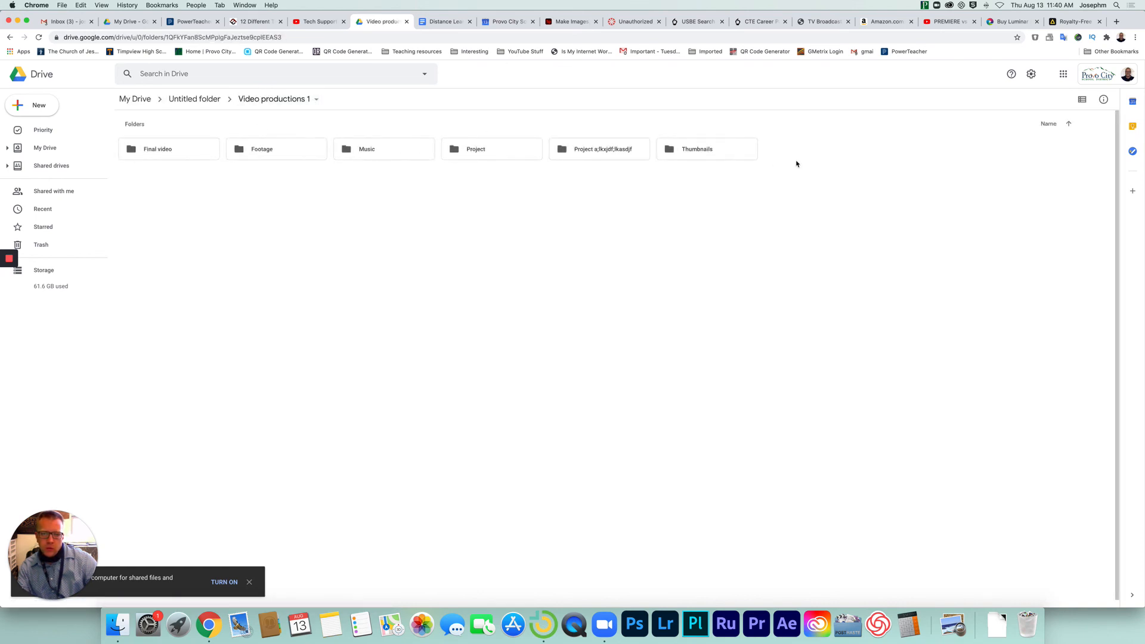
left_click(698, 156)
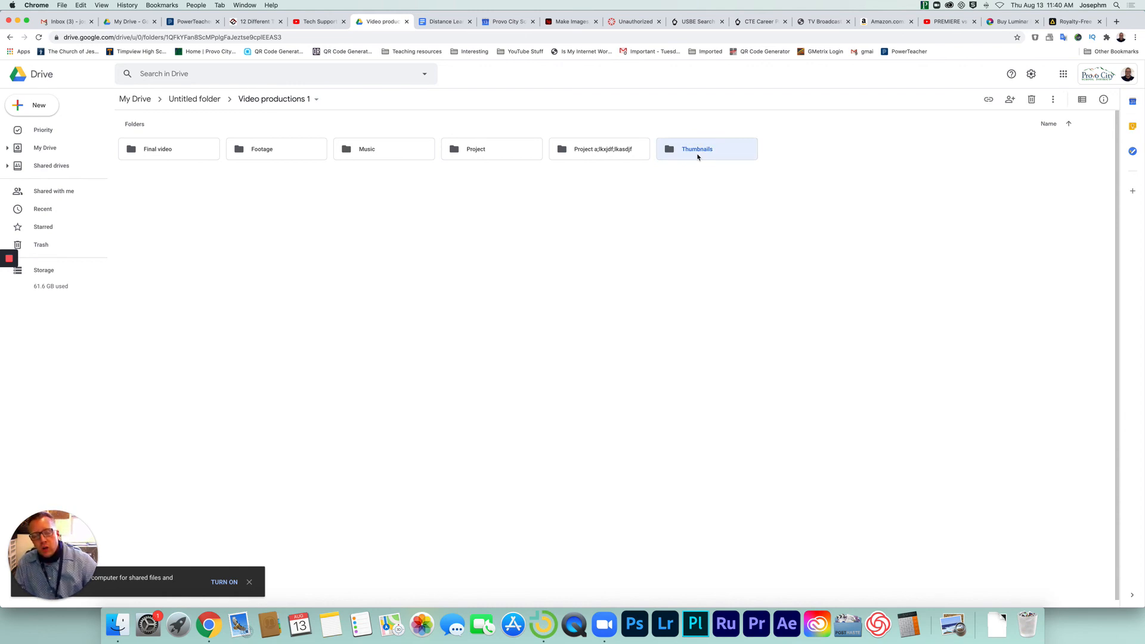
left_click(615, 152)
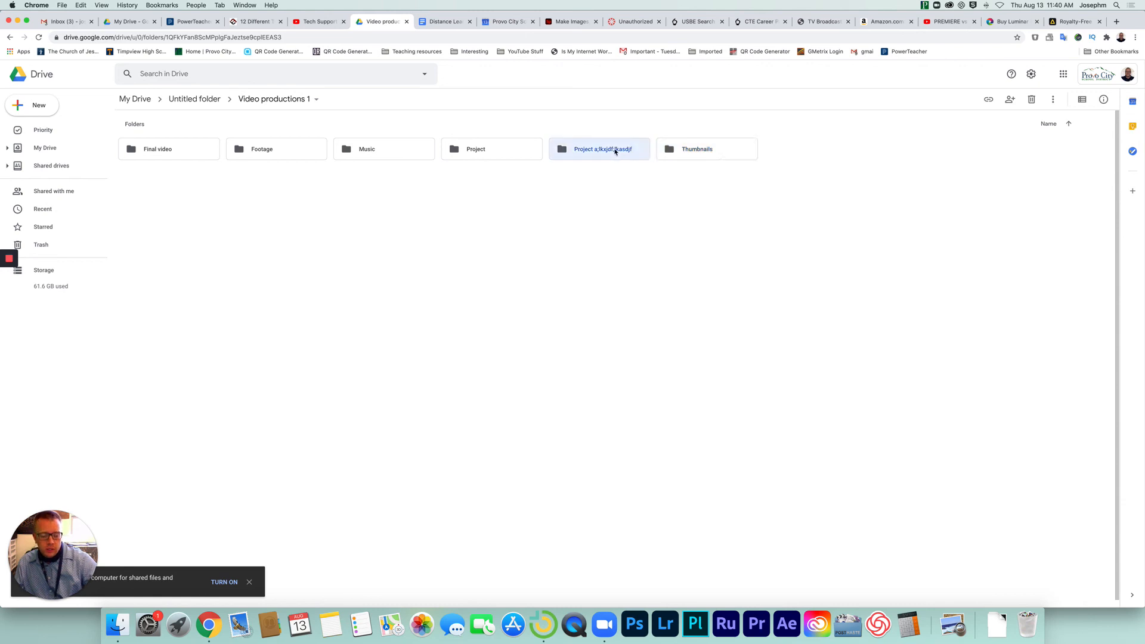
key("Delete")
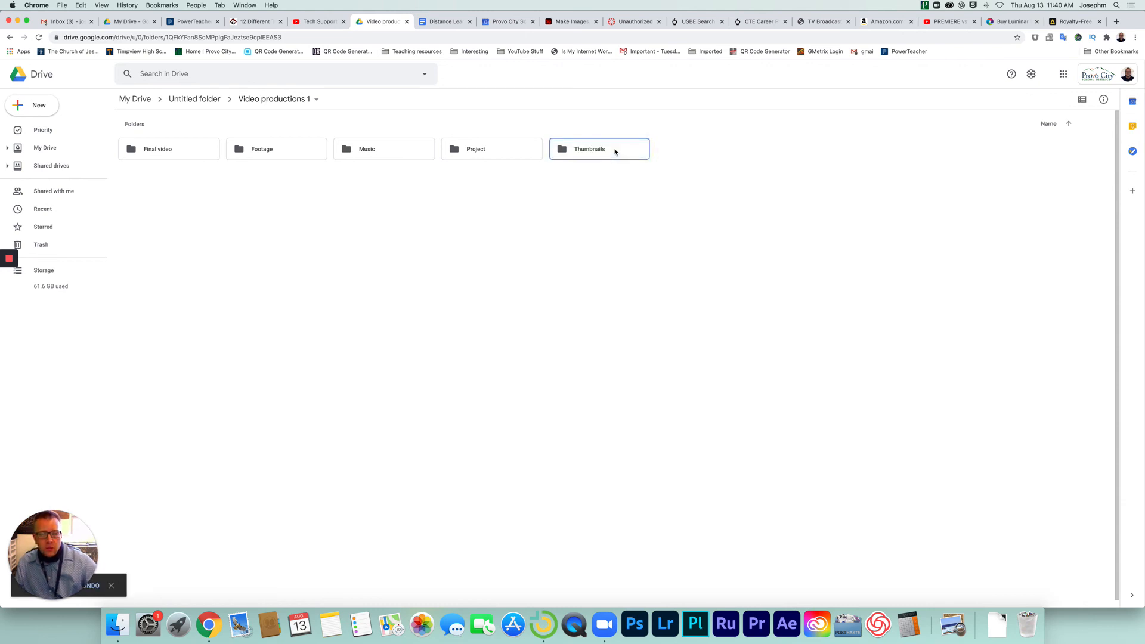
Look inside the Project folder and return to the Video productions 1 folder.
double_click(499, 149)
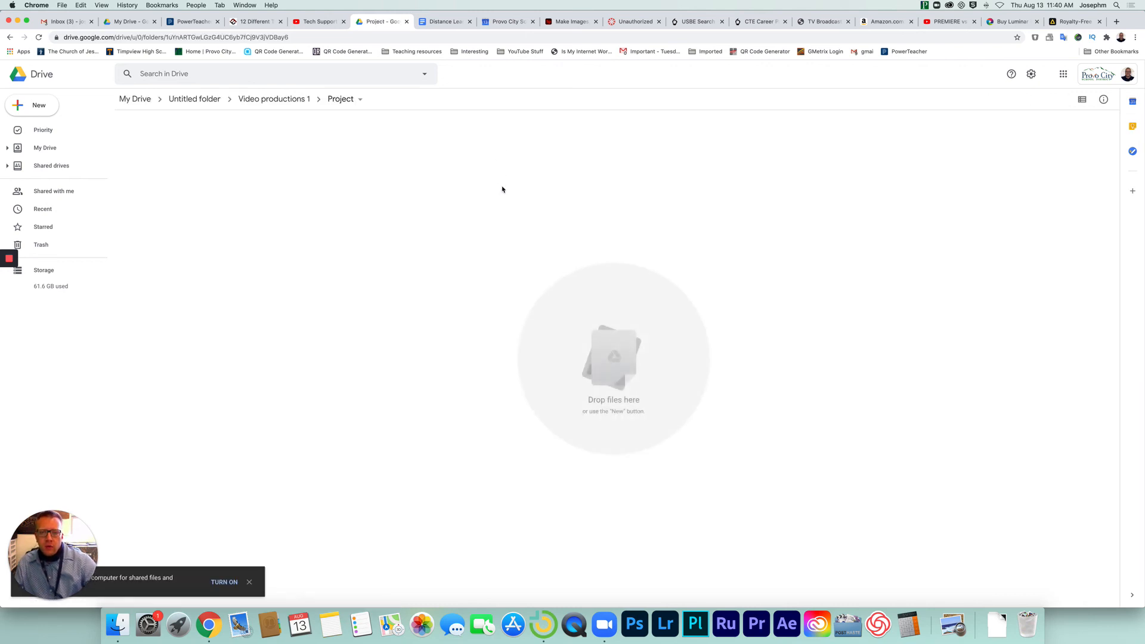
scroll(501, 181, "down", 1)
left_click(288, 99)
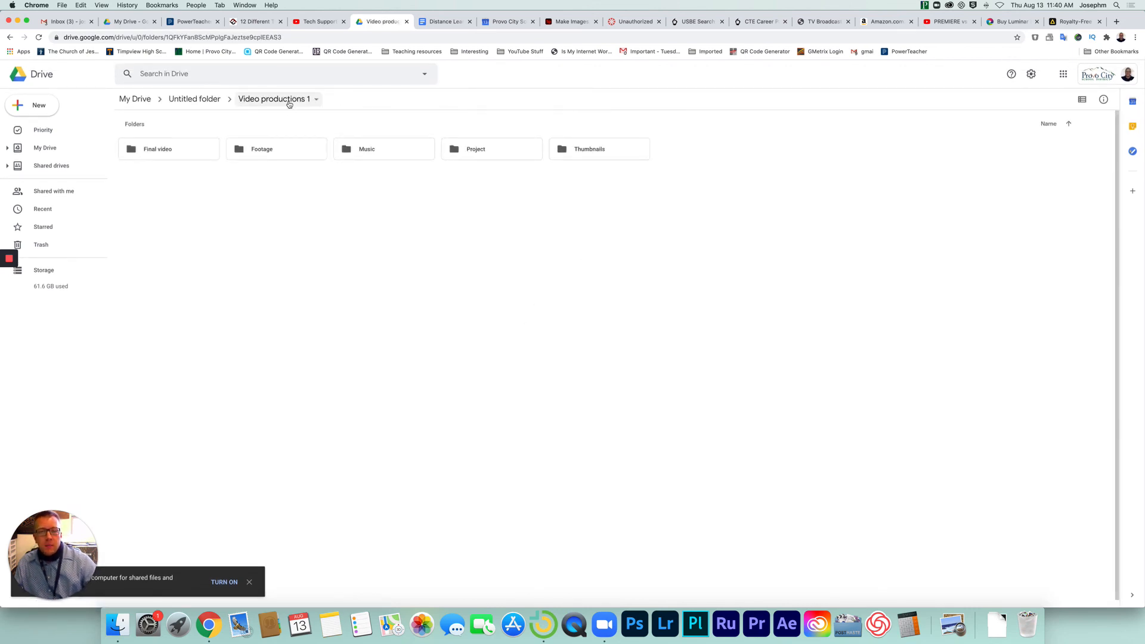